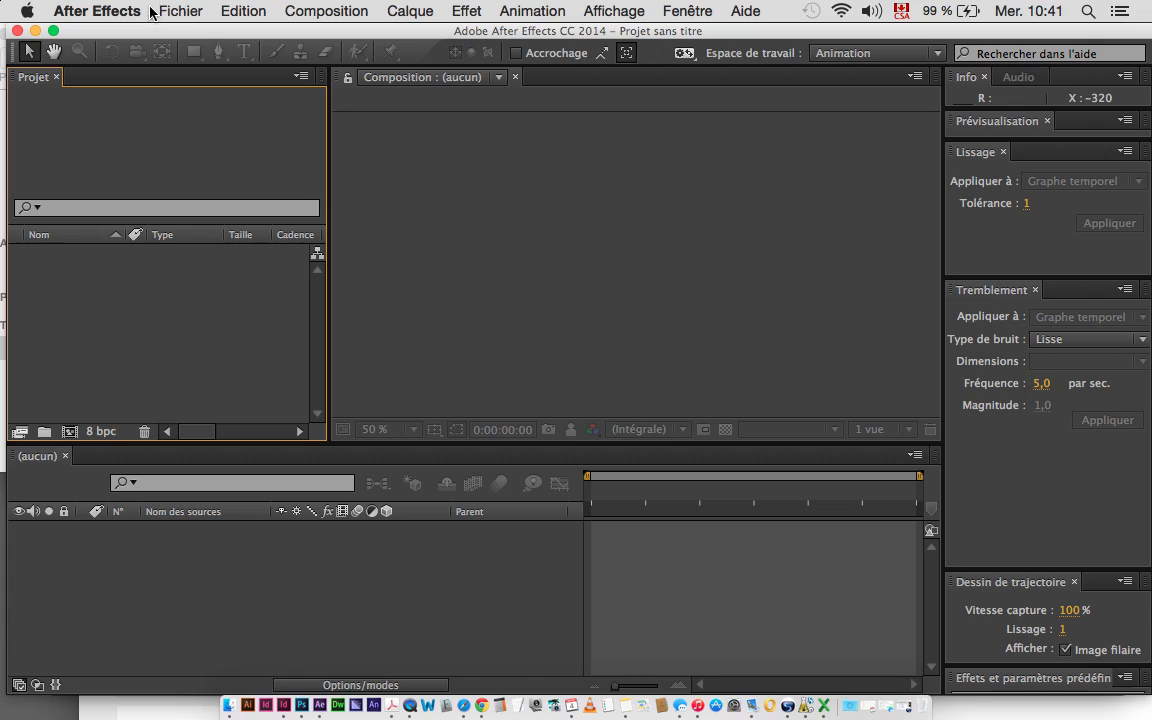
Step: Save the project as ben_hur.aep in the cours5_6 folder inside after_effect_1_2, reached through the cours_H2015 tag
mouse_move(228, 190)
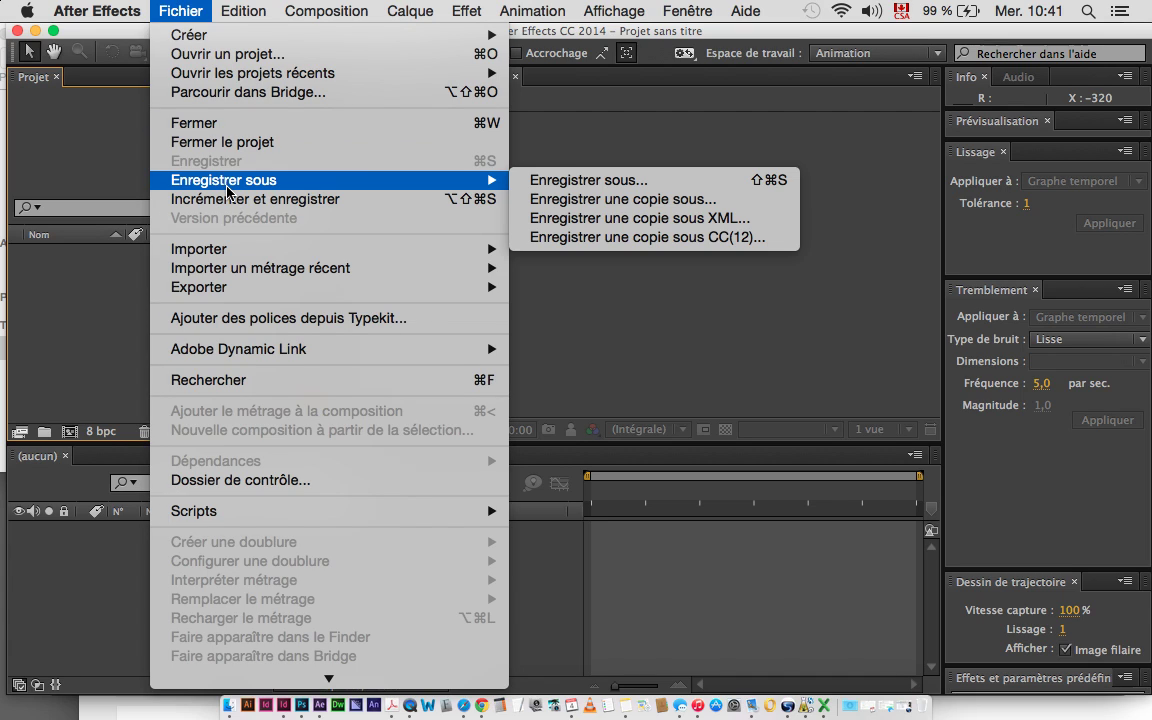
left_click(640, 181)
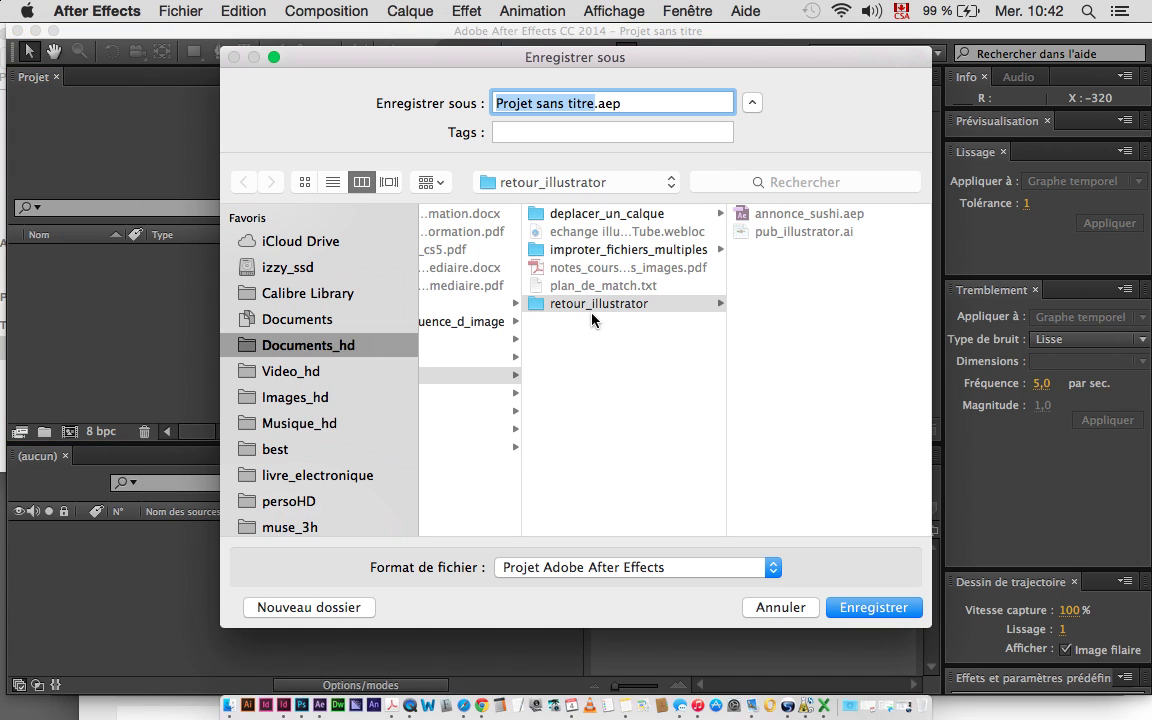
scroll(322, 362, "down", 10)
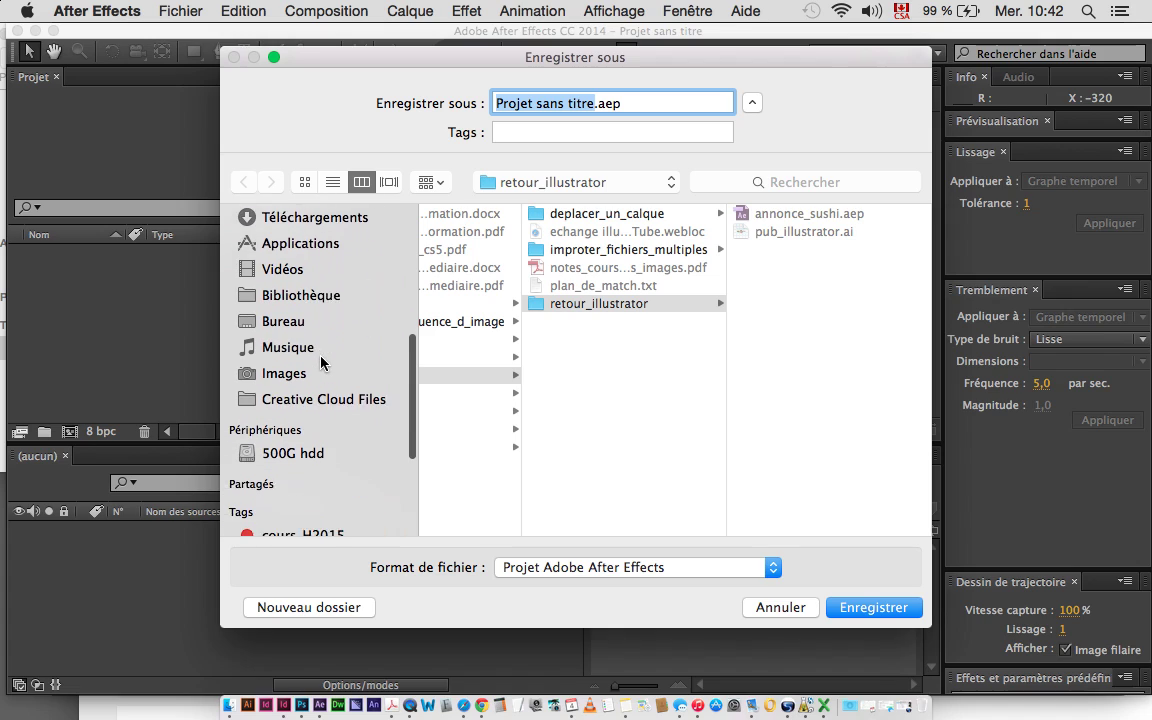
scroll(322, 362, "down", 2)
left_click(303, 446)
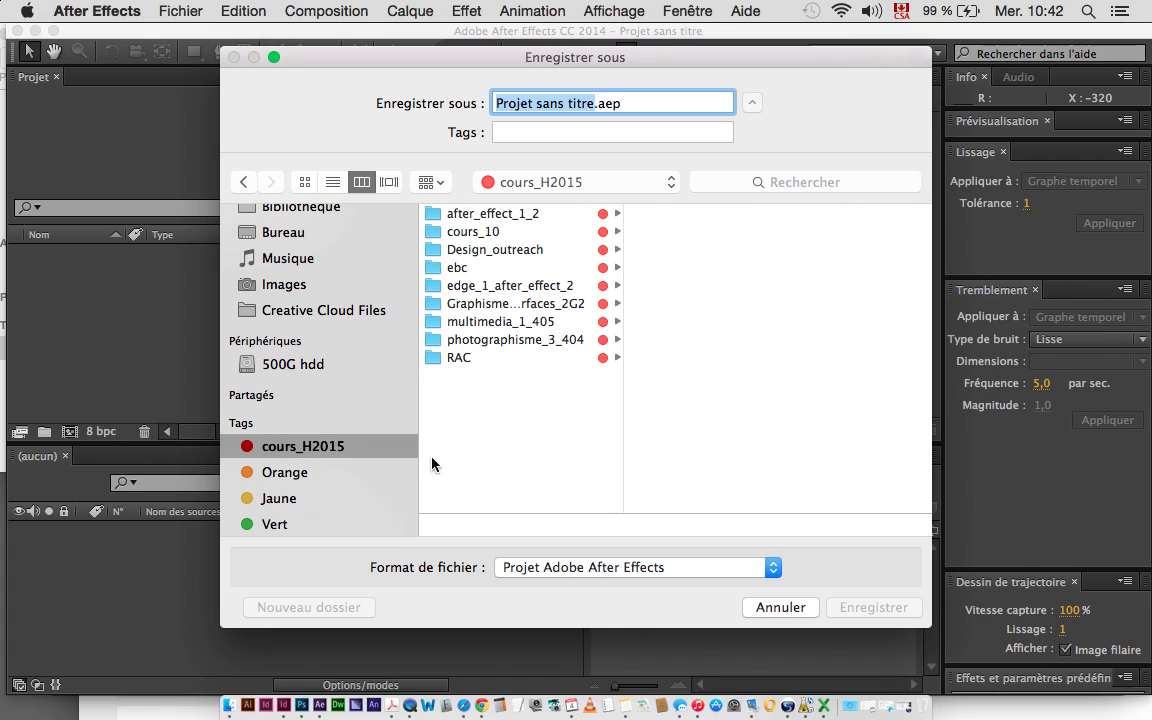
left_click(500, 214)
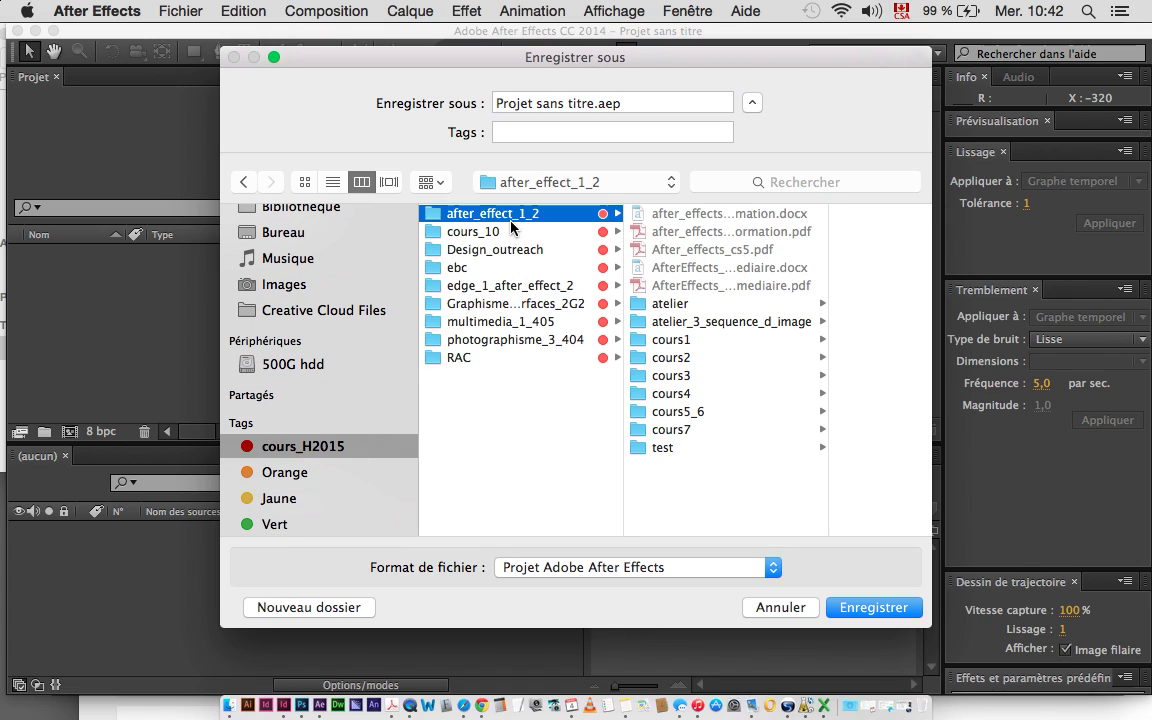
left_click(669, 412)
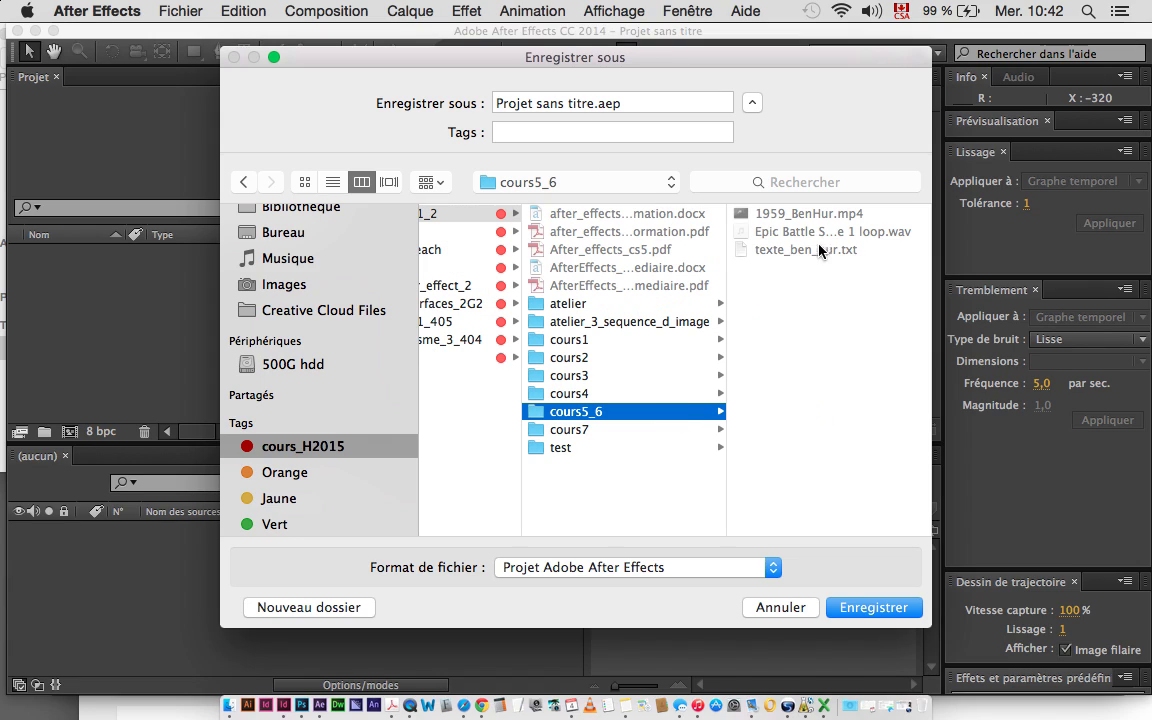
left_click(594, 104)
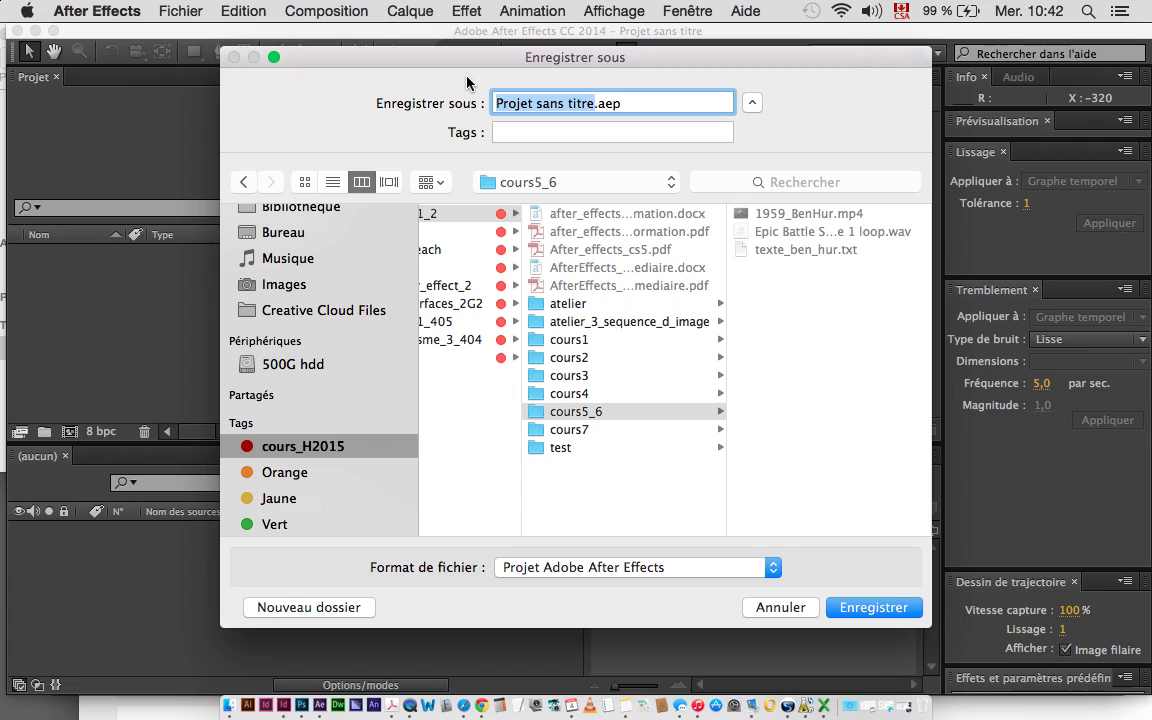
type("ben")
type("_hur")
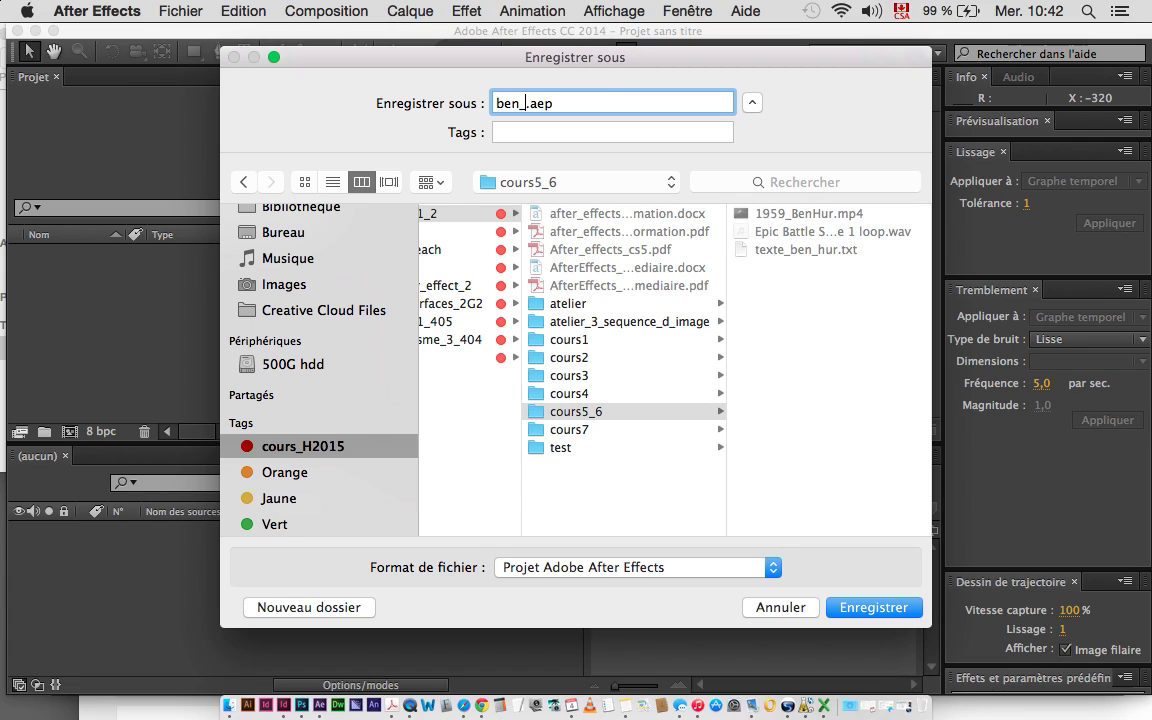
key("Return")
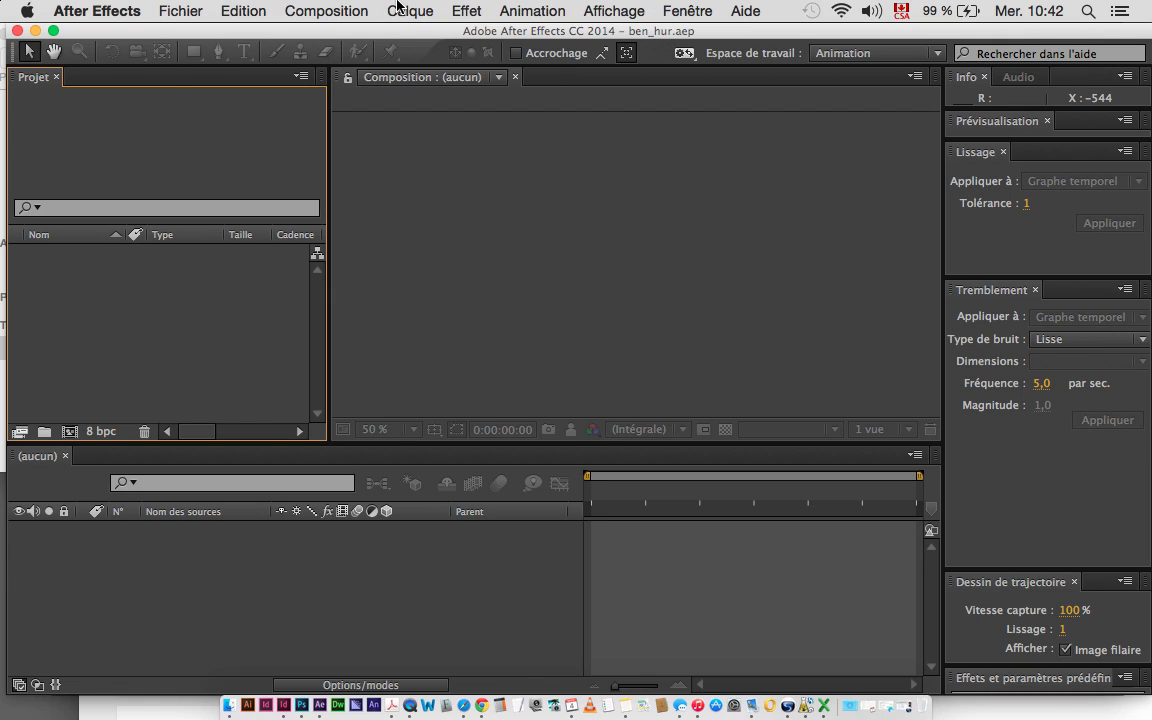
Step: Import the video file 1959_BenHur.mp4 from the cours5_6 folder into the project
left_click(157, 9)
mouse_move(229, 250)
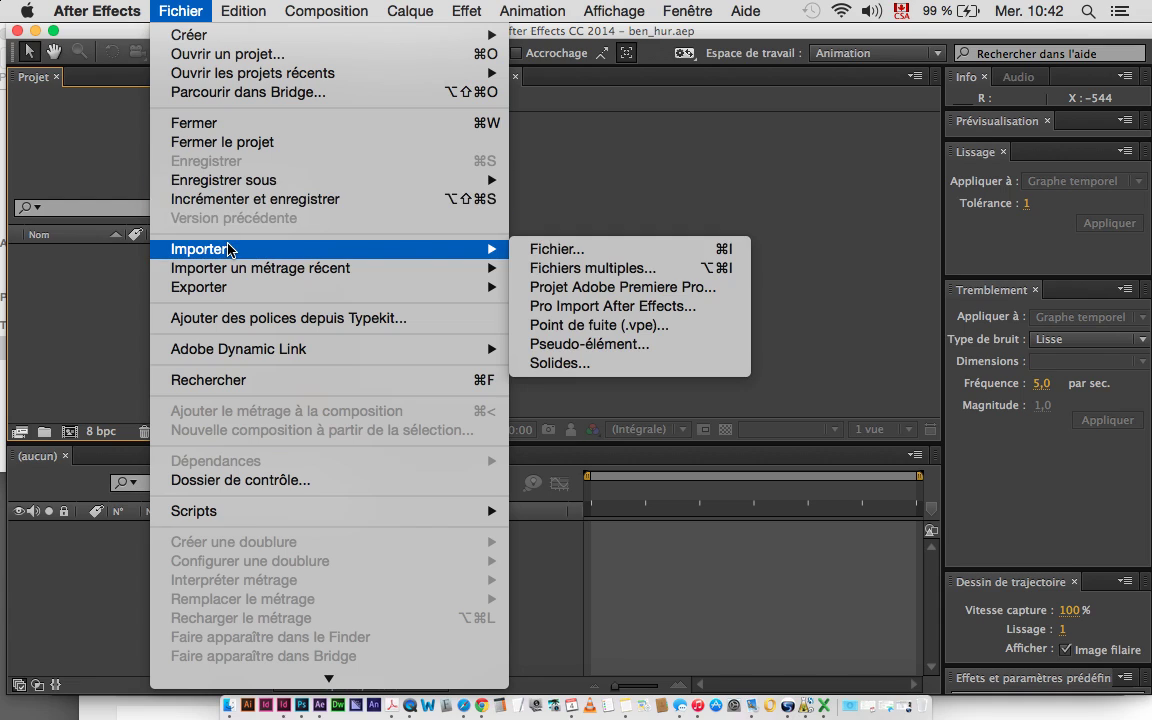
left_click(618, 252)
left_click(789, 112)
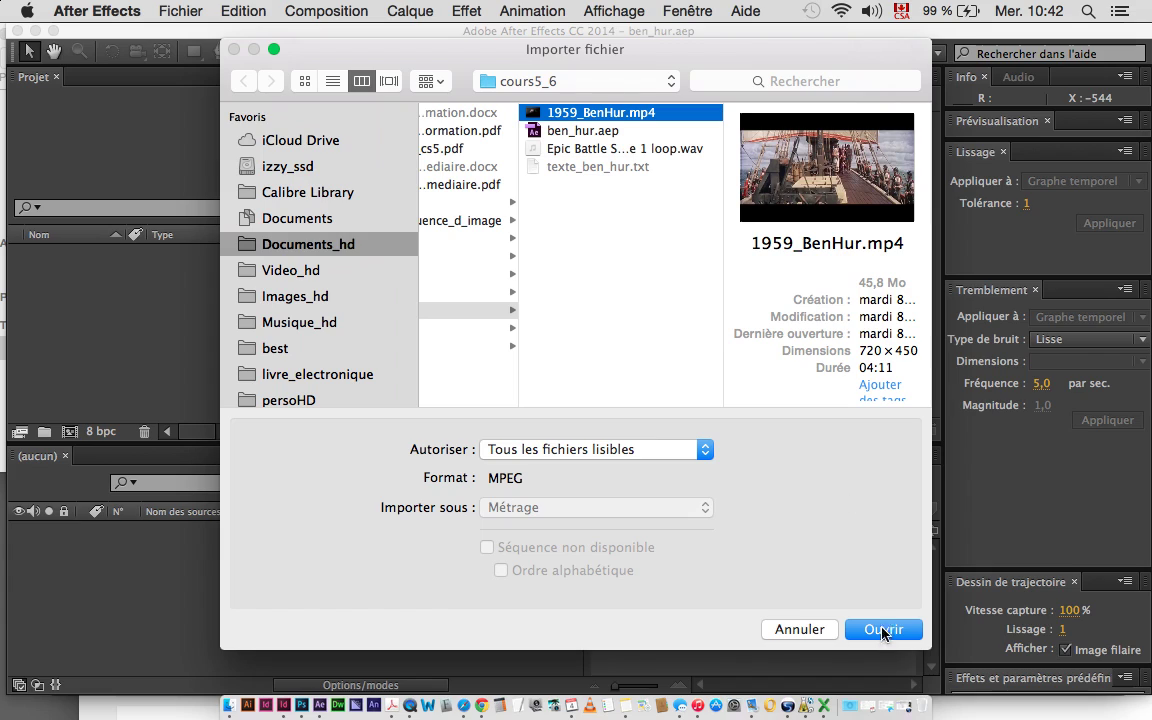
left_click(884, 627)
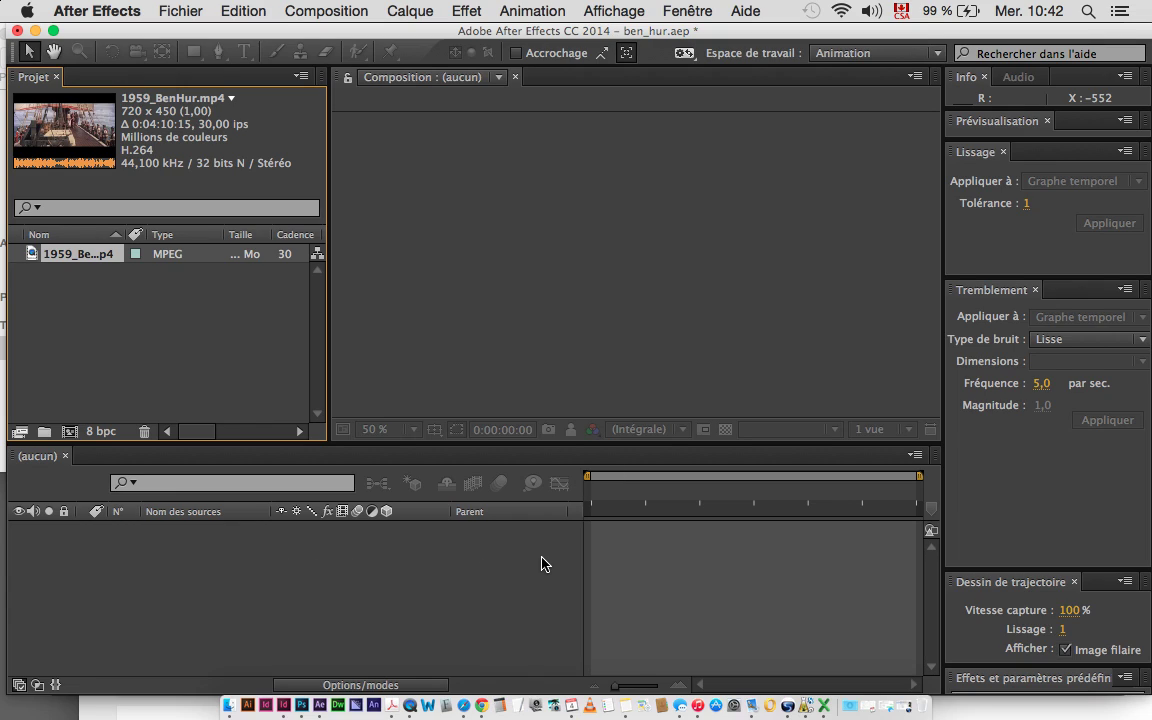
Step: View the imported 1959_BenHur.mp4 footage in the footage viewer and close it again
double_click(37, 262)
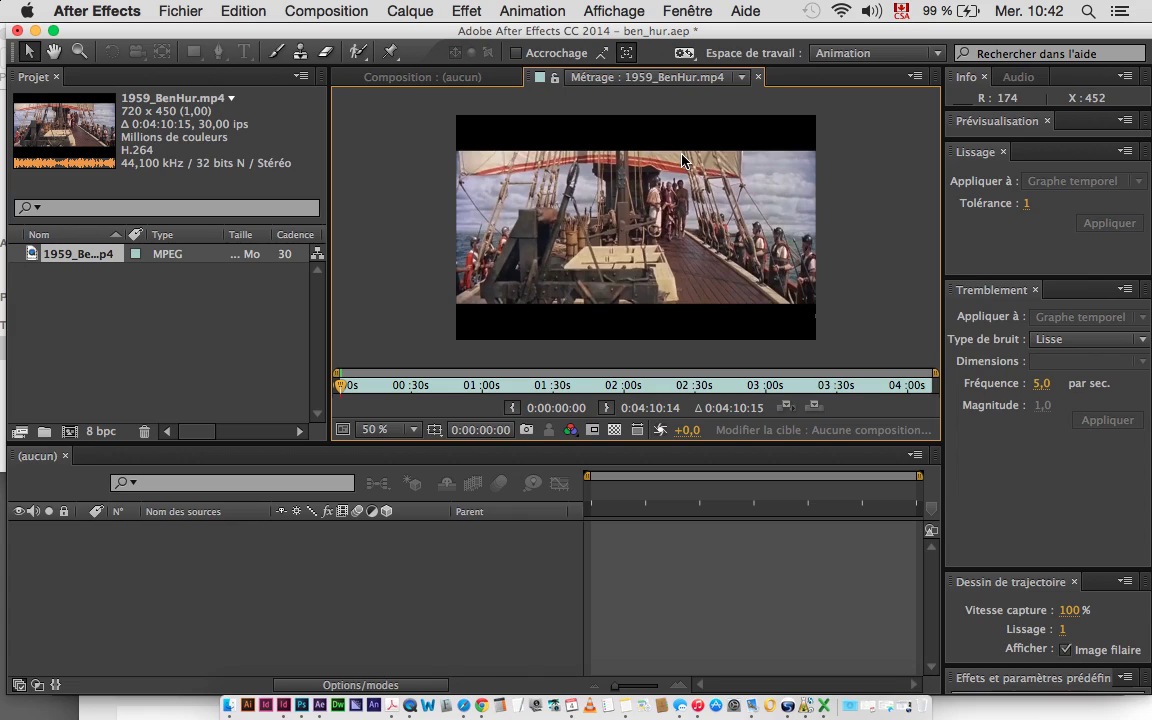
left_click(760, 79)
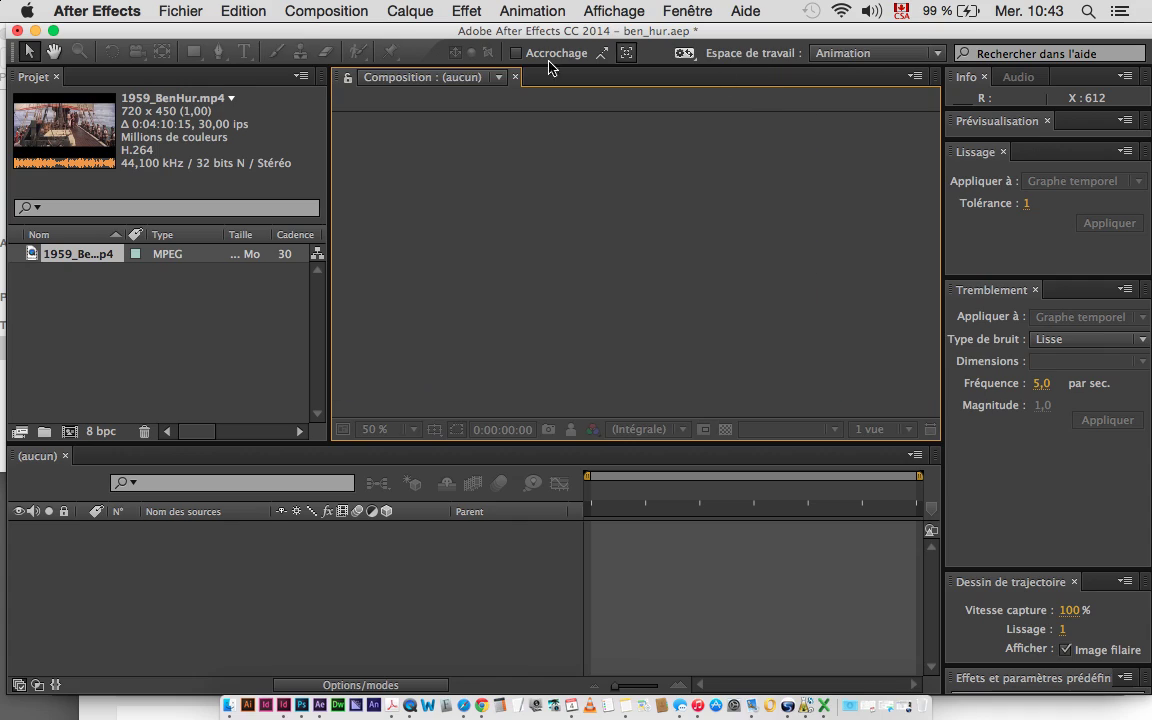
right_click(418, 80)
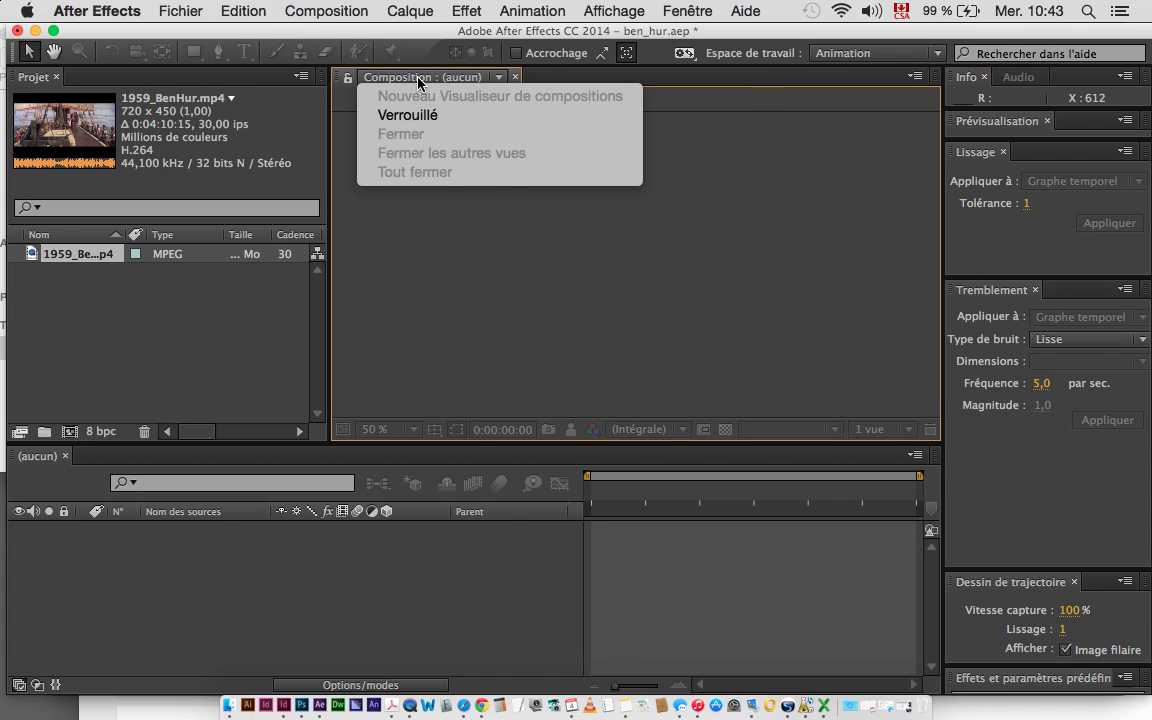
left_click(634, 188)
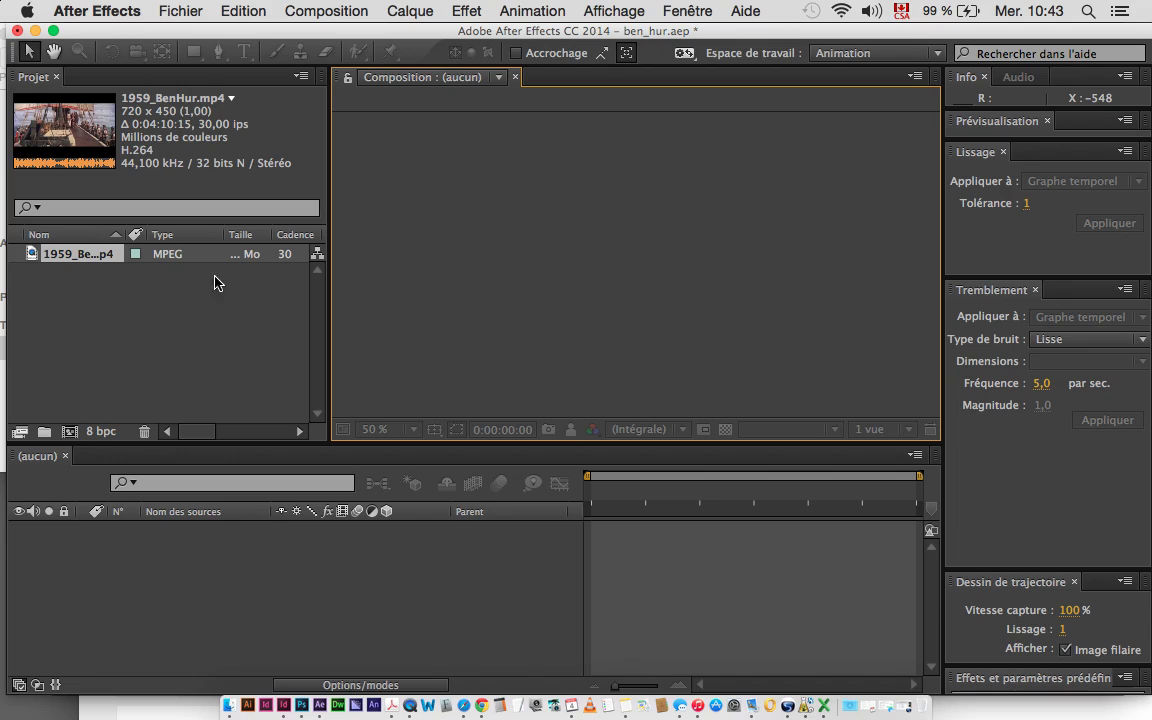
Step: Create a composition from the 1959_BenHur.mp4 footage by placing it in the empty timeline
left_click(29, 256)
left_click_drag(29, 256, 247, 577)
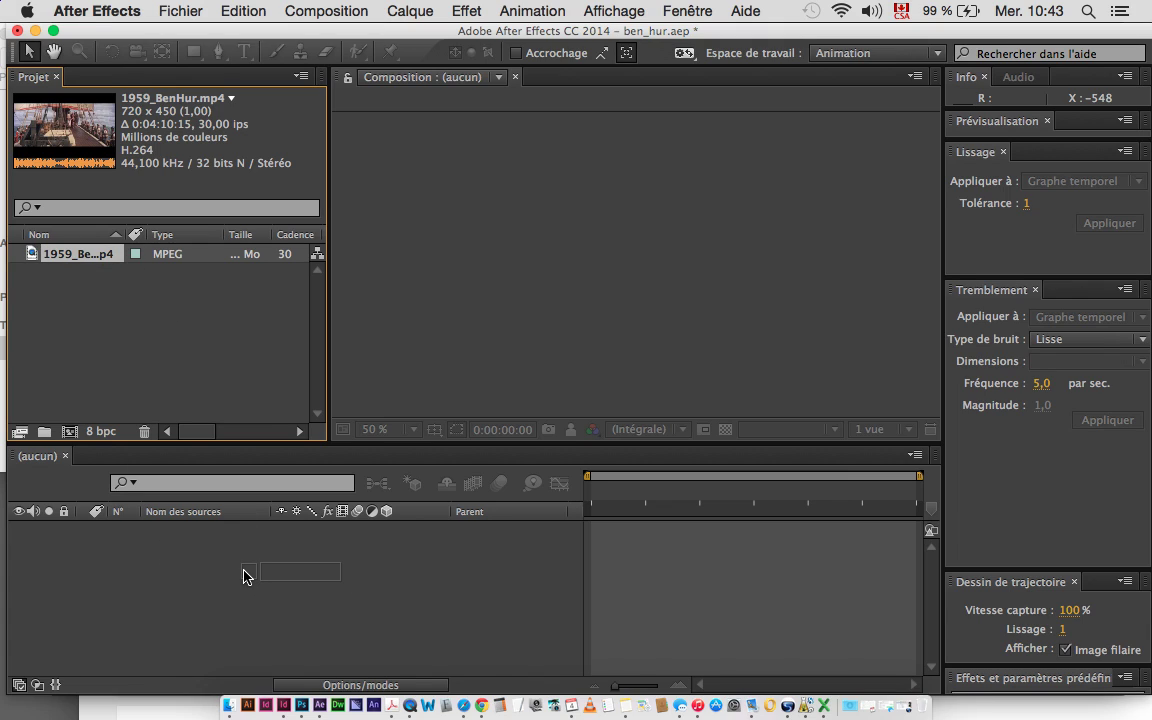
left_click_drag(247, 577, 246, 577)
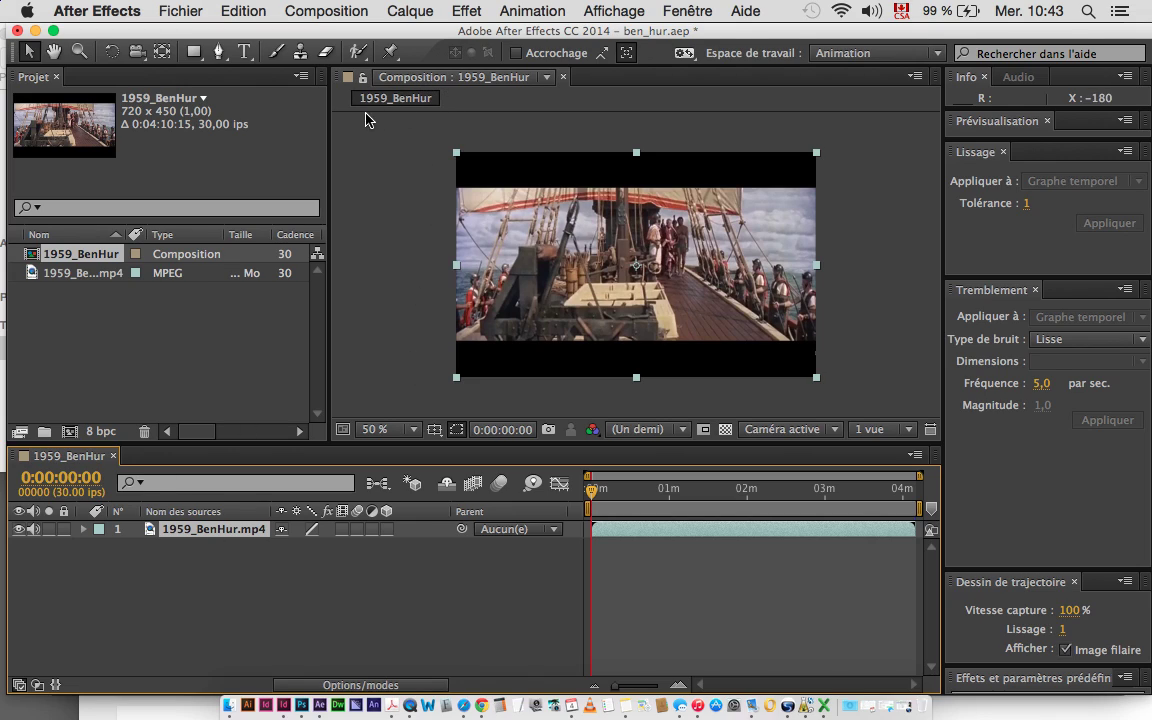
left_click(570, 228)
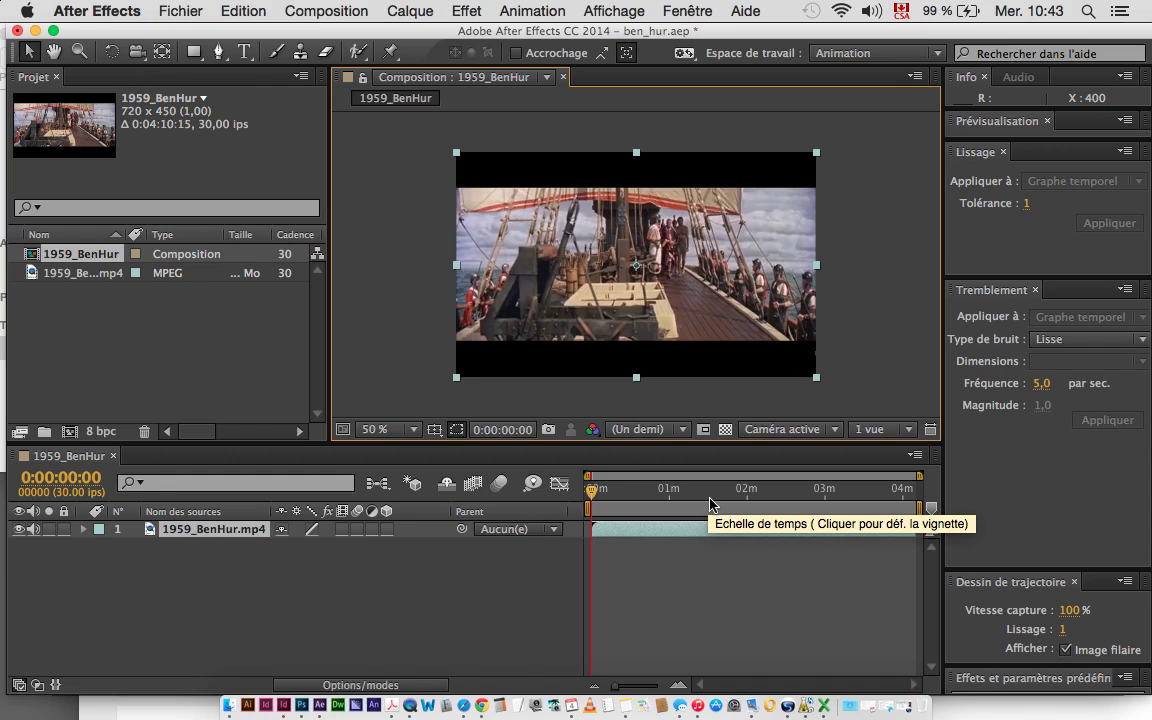
Step: Open the settings of the 1959_BenHur composition and set its duration to 0:01:30:00
left_click(33, 258)
double_click(33, 258)
right_click(33, 258)
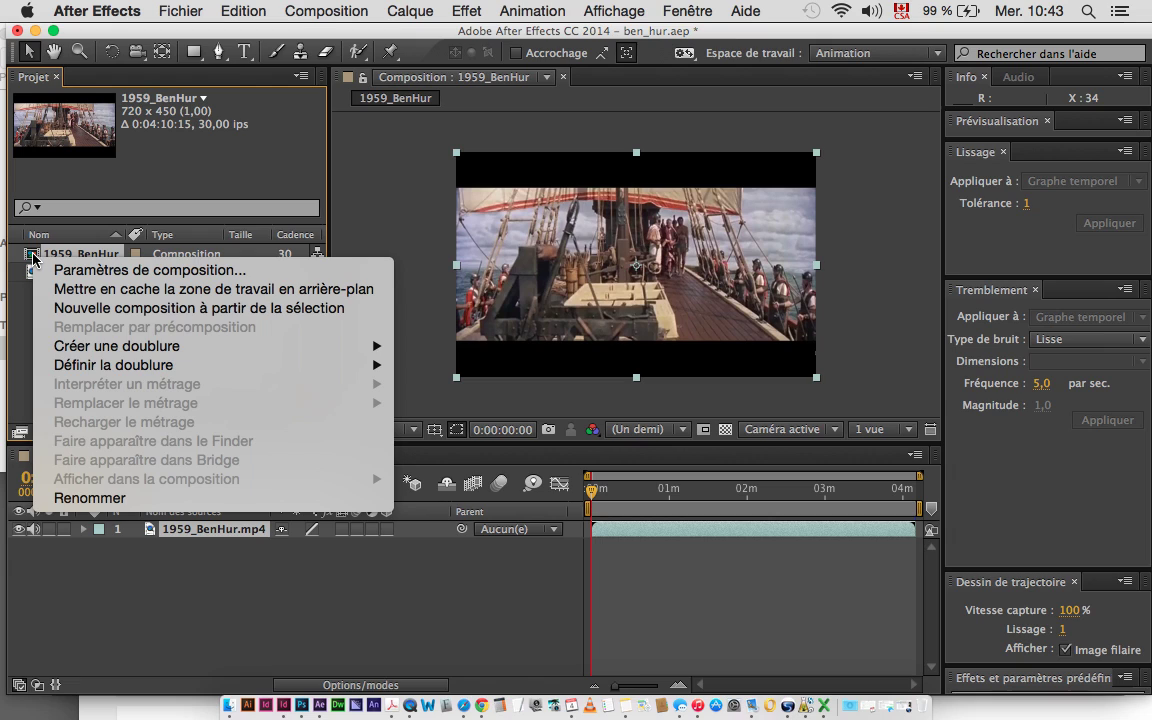
left_click(70, 270)
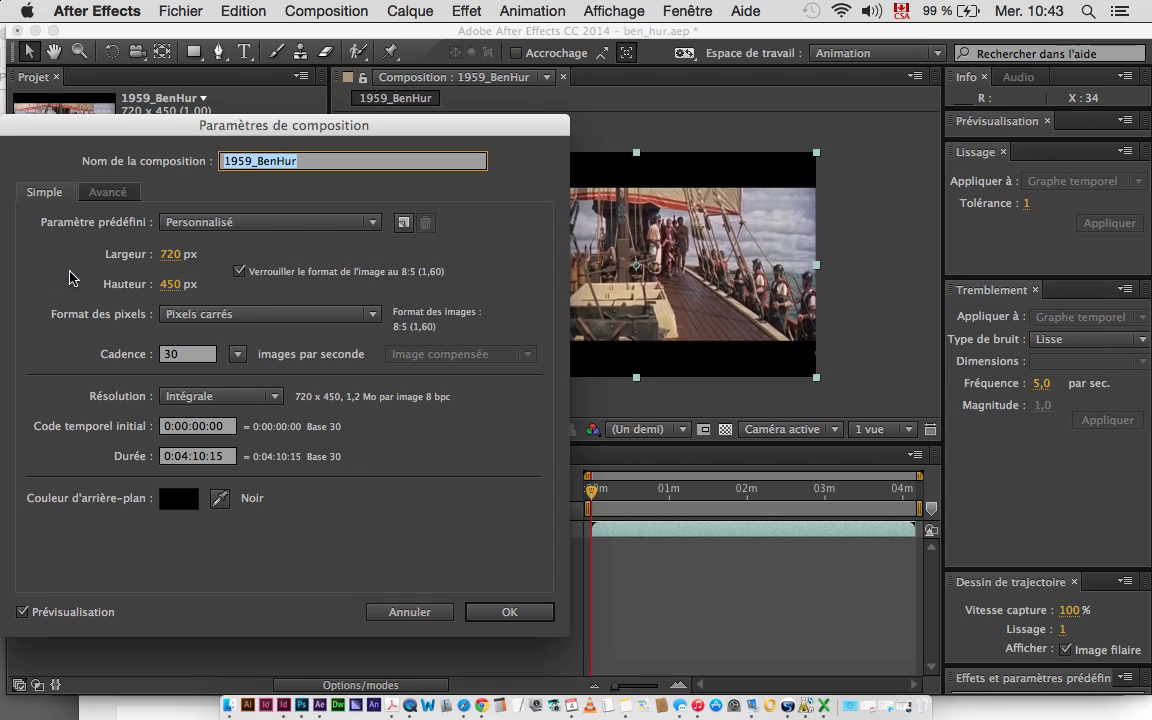
left_click_drag(135, 133, 764, 80)
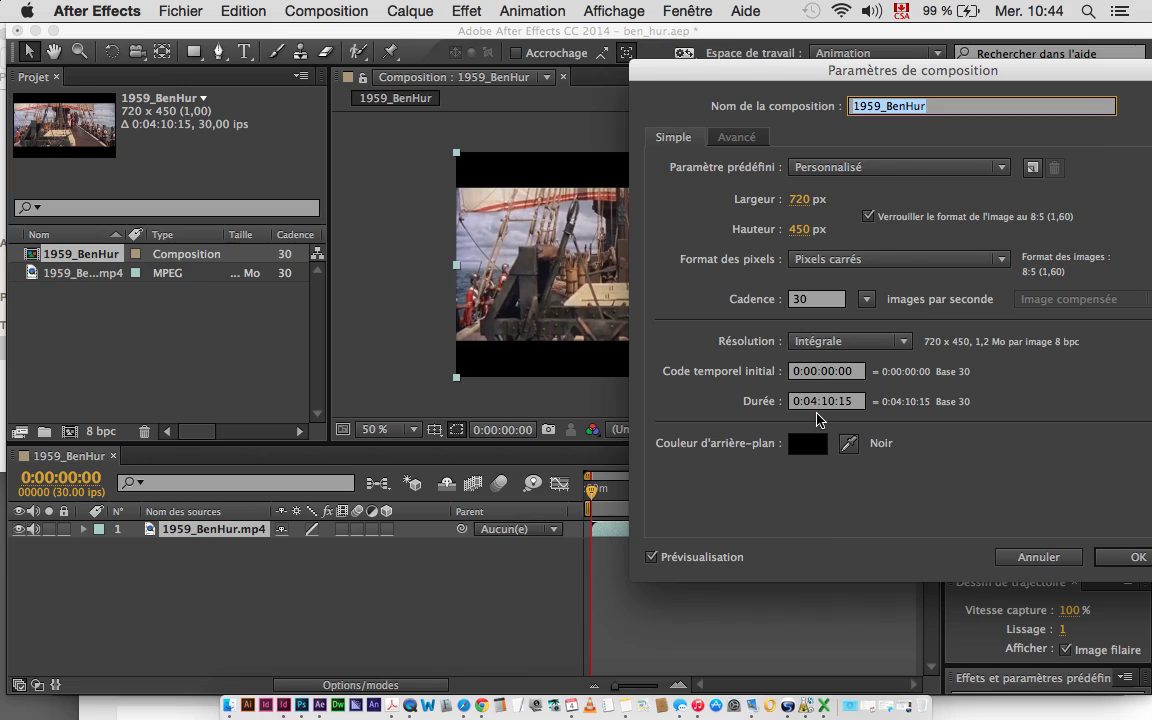
left_click(818, 404)
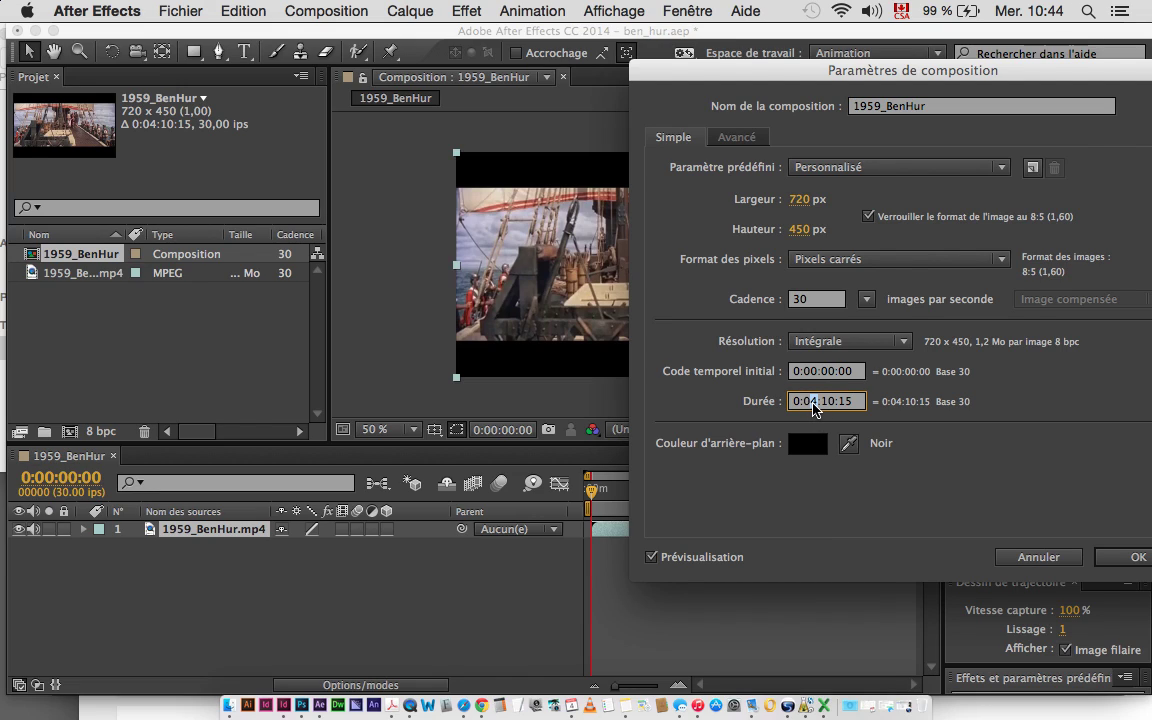
type("1")
double_click(829, 404)
key("Right")
key("BackSpace")
key("BackSpace")
key("BackSpace")
type(":30")
key("BackSpace")
left_click(806, 300)
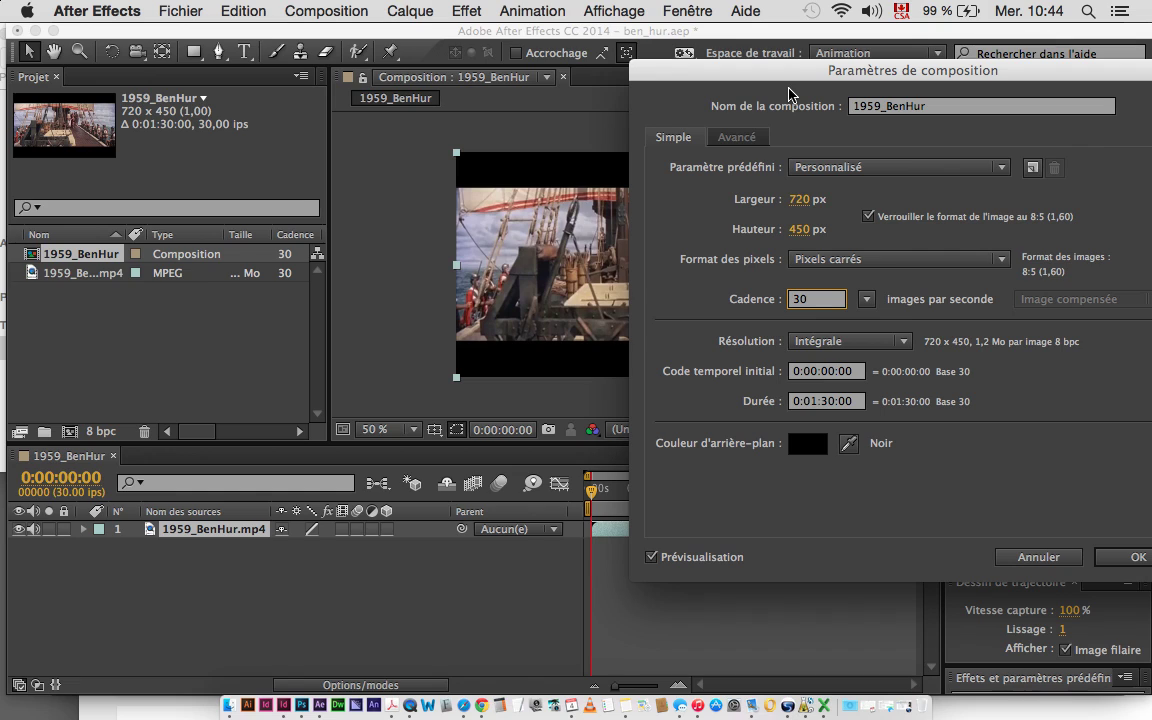
Step: Unlock the composition's aspect ratio and set its size to 698 × 307 px to crop out the black bands, and apply the settings
left_click_drag(785, 72, 810, 105)
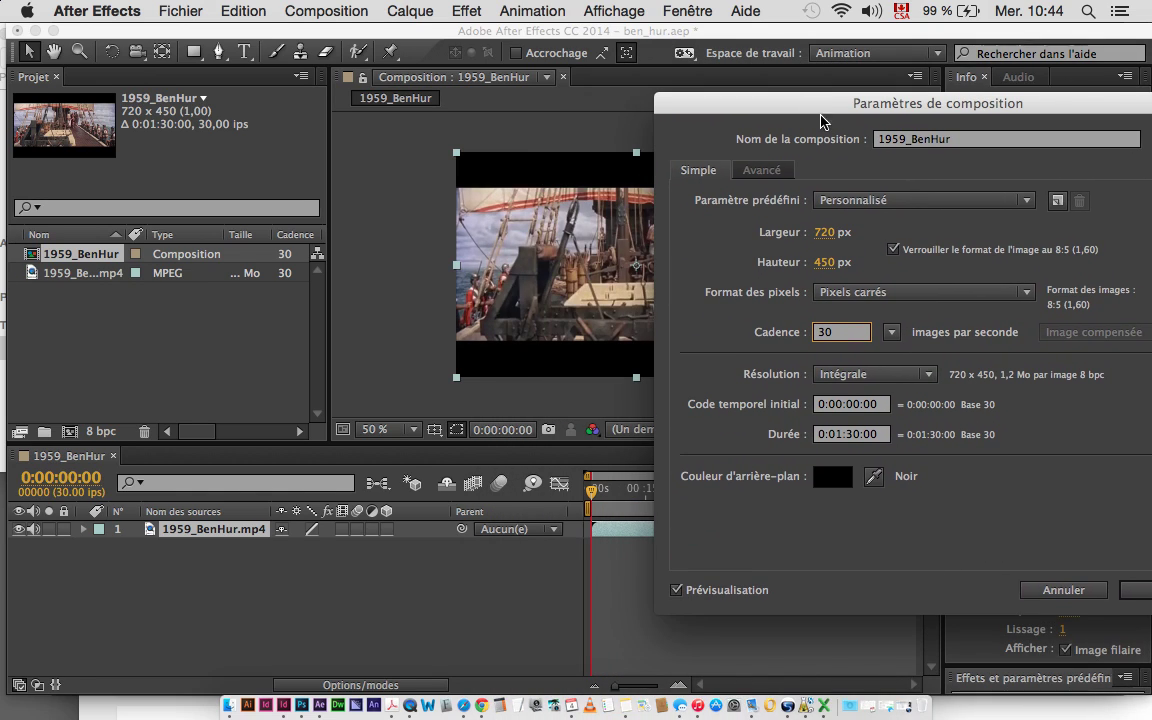
left_click(894, 250)
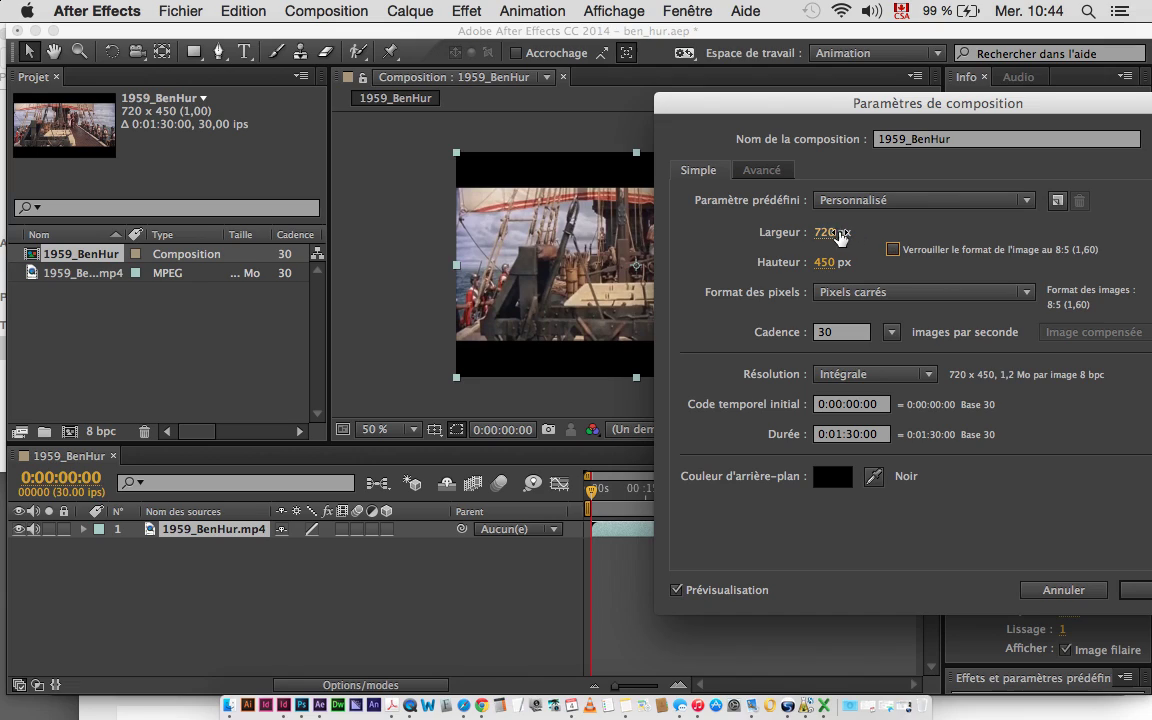
left_click_drag(828, 233, 750, 214)
left_click_drag(836, 262, 866, 262)
left_click_drag(784, 108, 980, 68)
mouse_move(1020, 222)
left_mouse_down()
mouse_move(1050, 228)
mouse_move(1030, 230)
left_mouse_up()
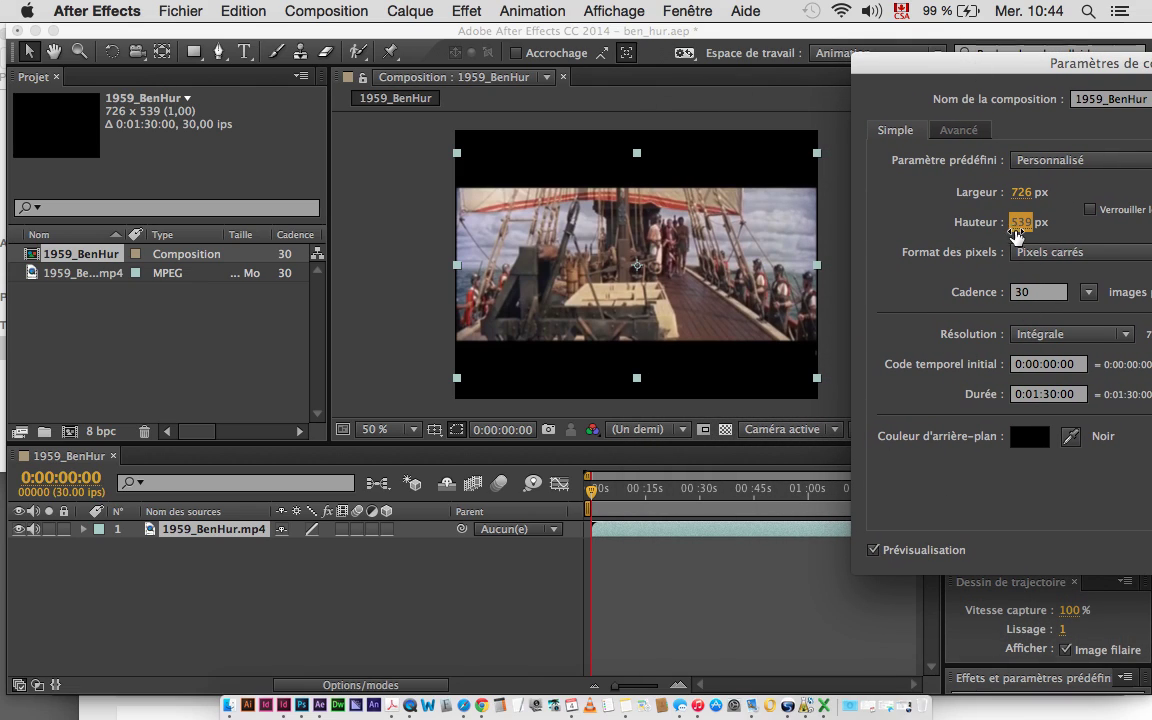
type("480")
key("Return")
left_click_drag(1017, 234, 998, 203)
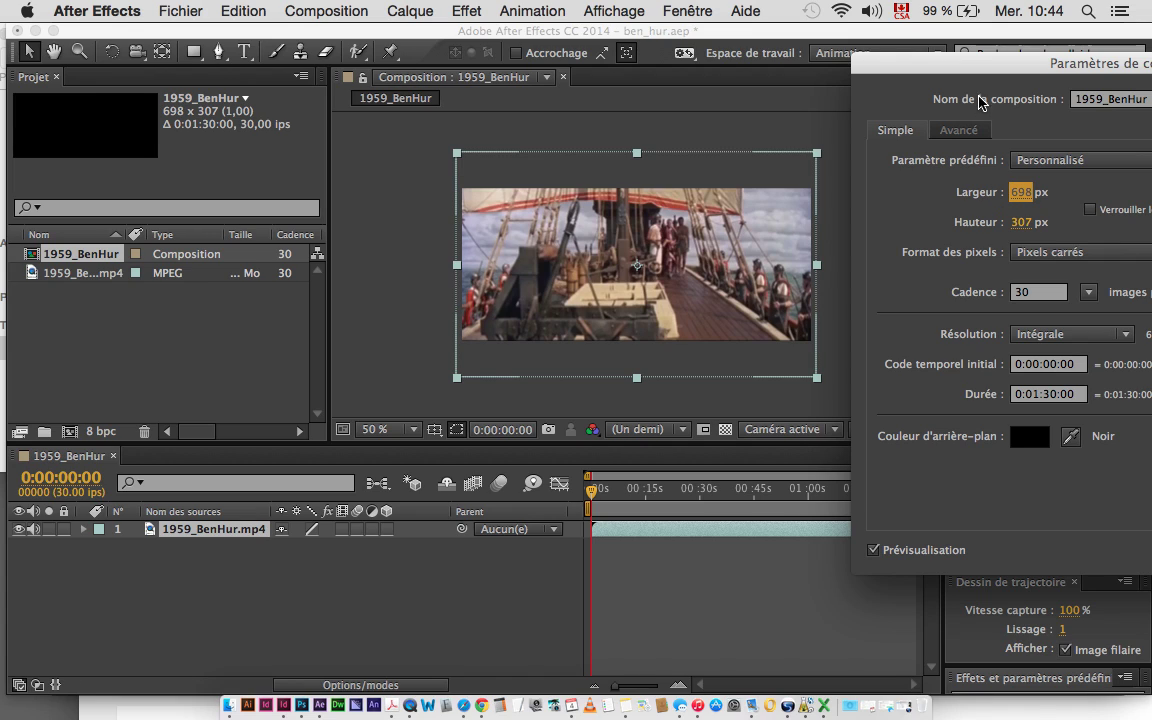
left_click_drag(886, 64, 593, 67)
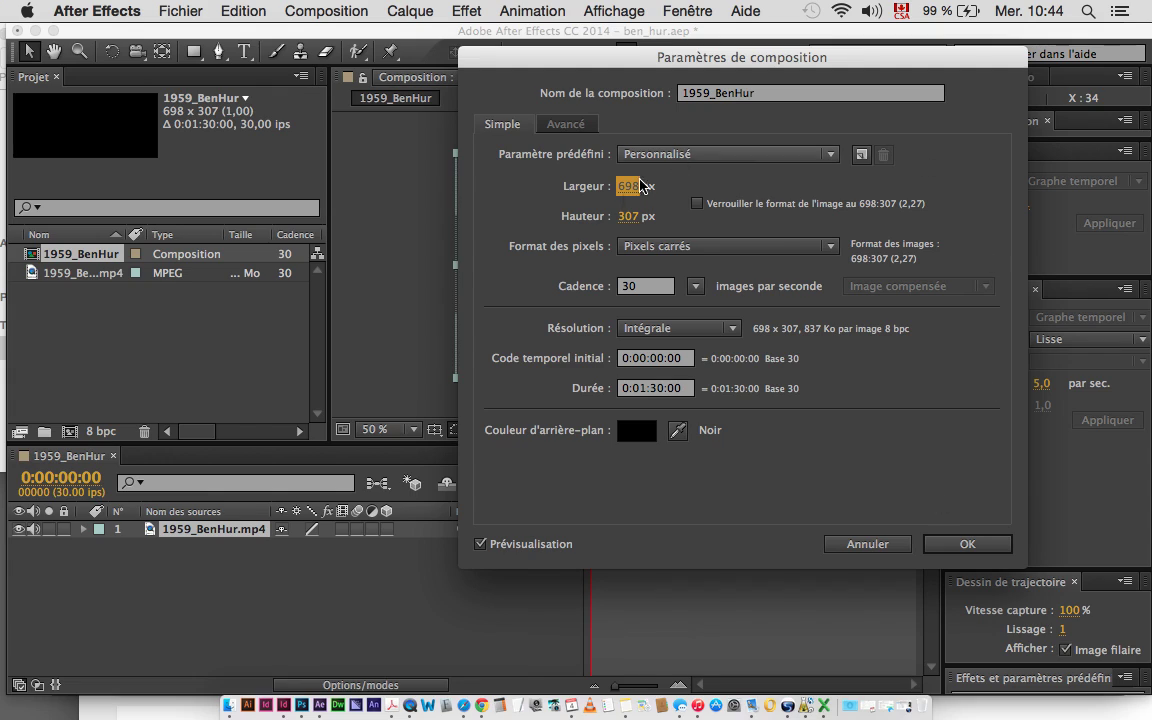
left_click(964, 543)
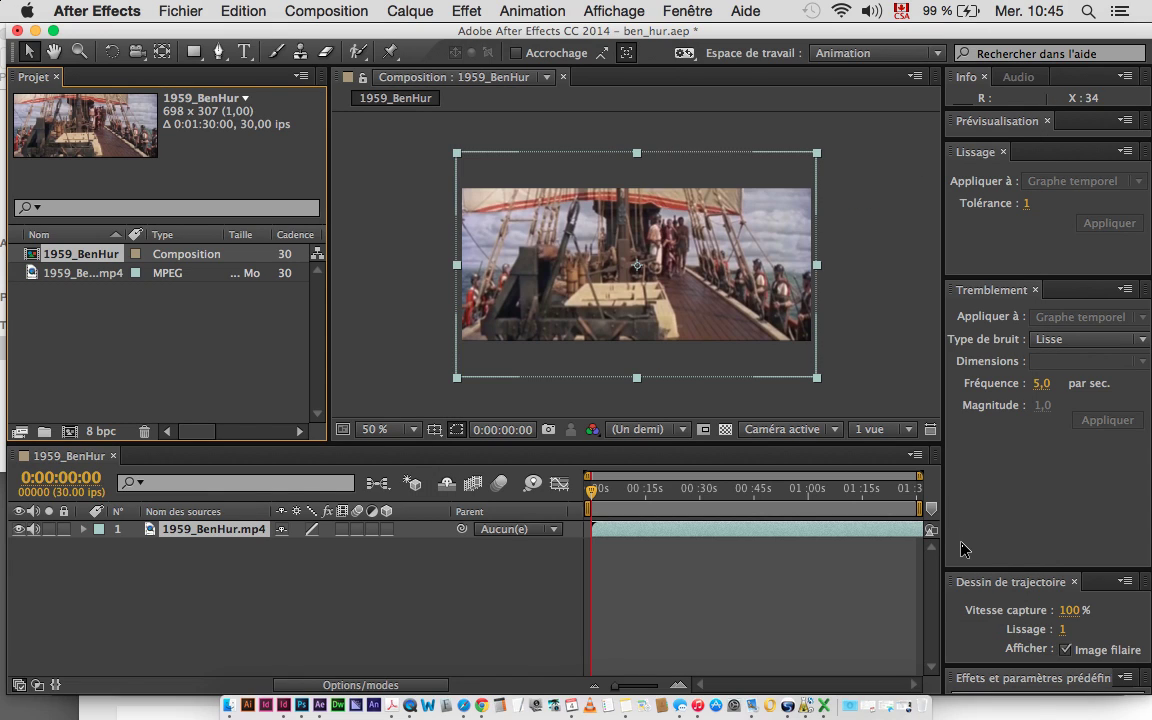
Step: Import the audio file Epic Battle Sequence 1 loop.wav and add it to the timeline beneath the 1959_BenHur.mp4 layer
left_click(181, 10)
mouse_move(258, 249)
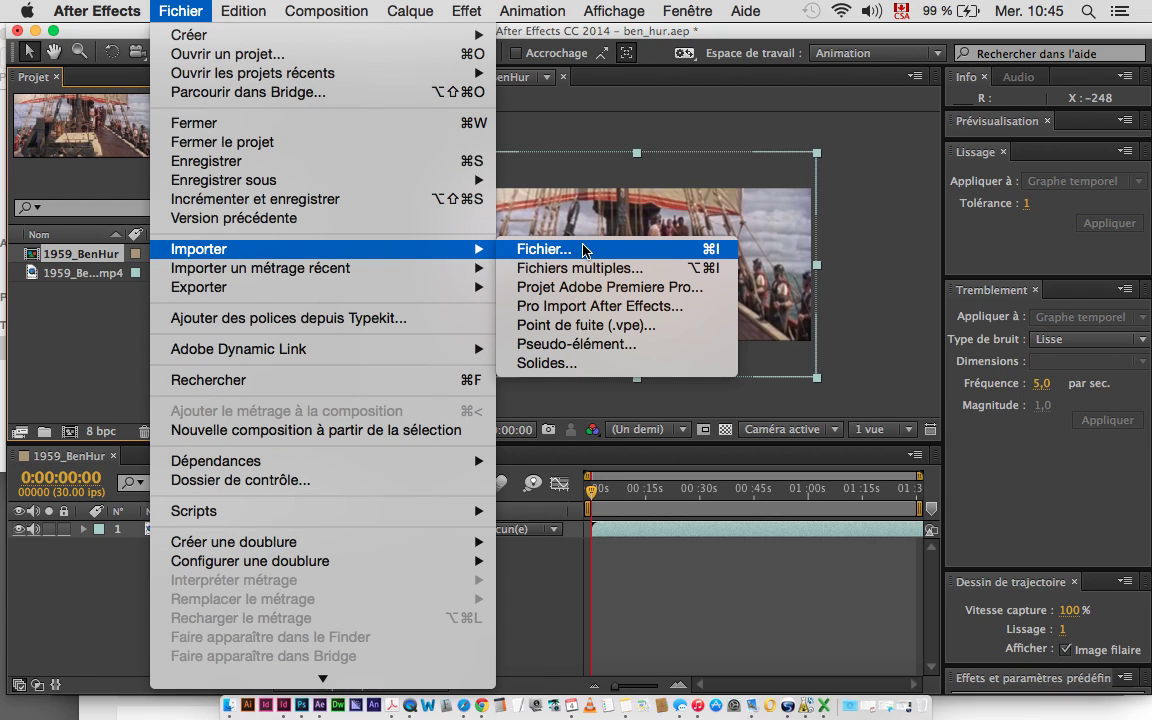
left_click(544, 249)
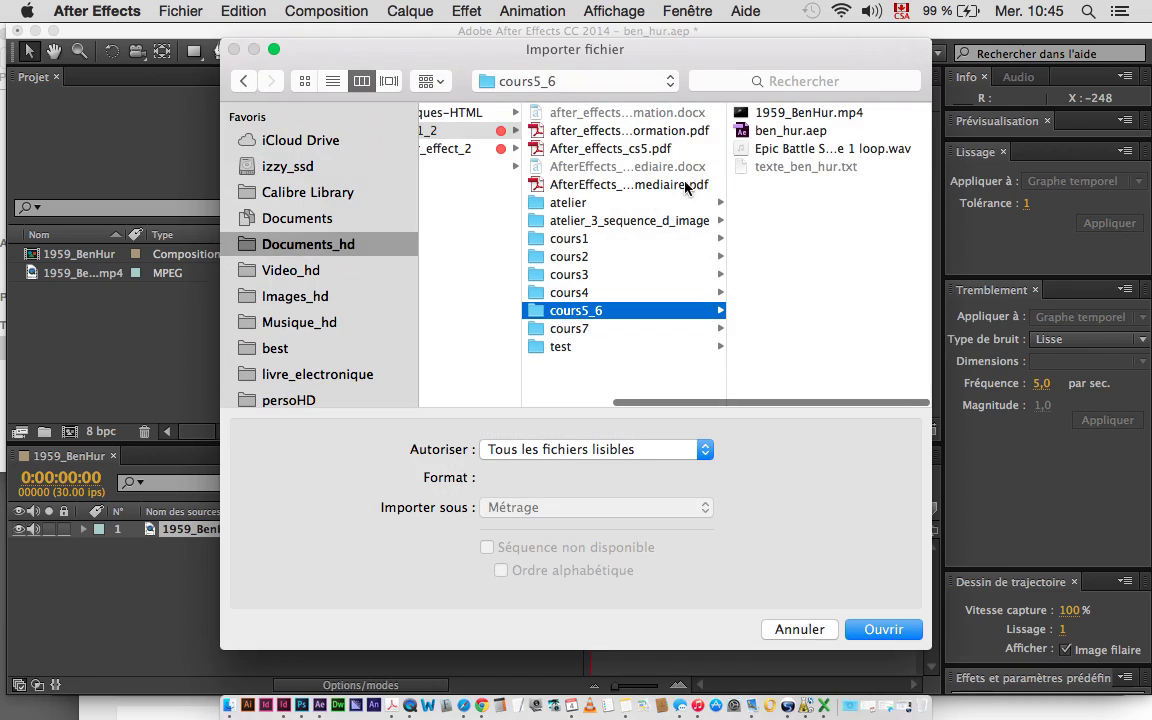
left_click(772, 150)
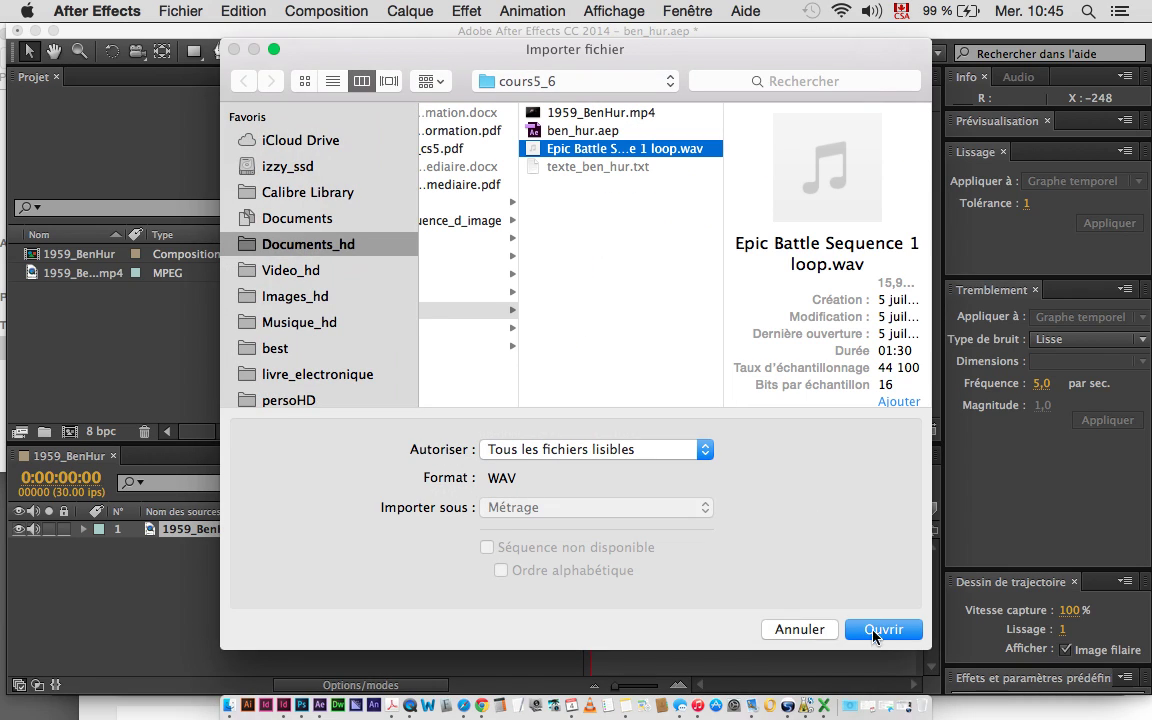
left_click(877, 632)
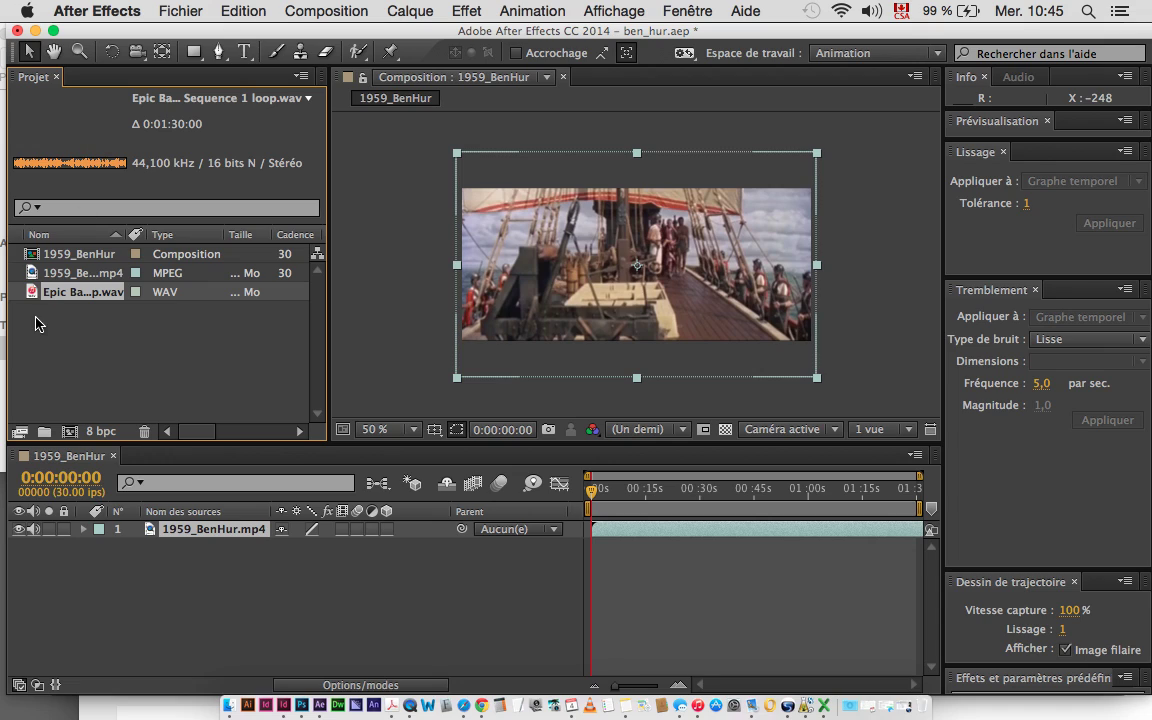
left_click_drag(33, 292, 137, 540)
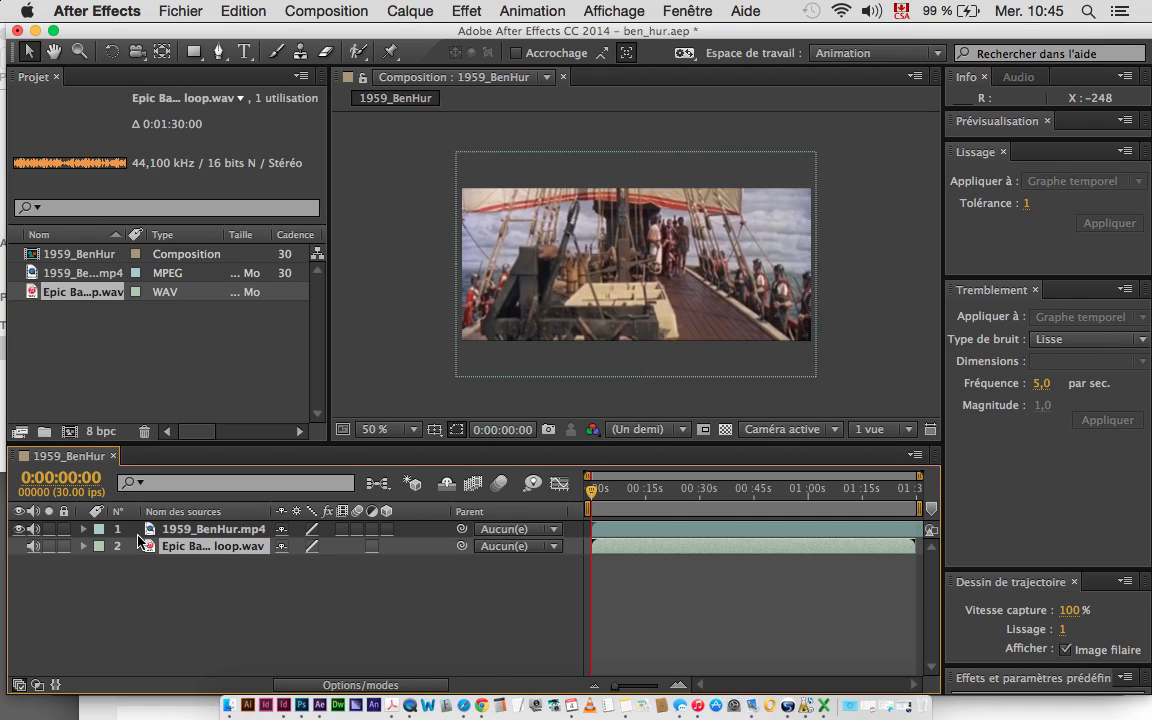
Step: Scrub through the opening part of the timeline and expand the Prévisualisation panel to reveal its playback controls
left_click(699, 489)
left_click_drag(783, 518, 592, 497)
left_click_drag(594, 494, 699, 494)
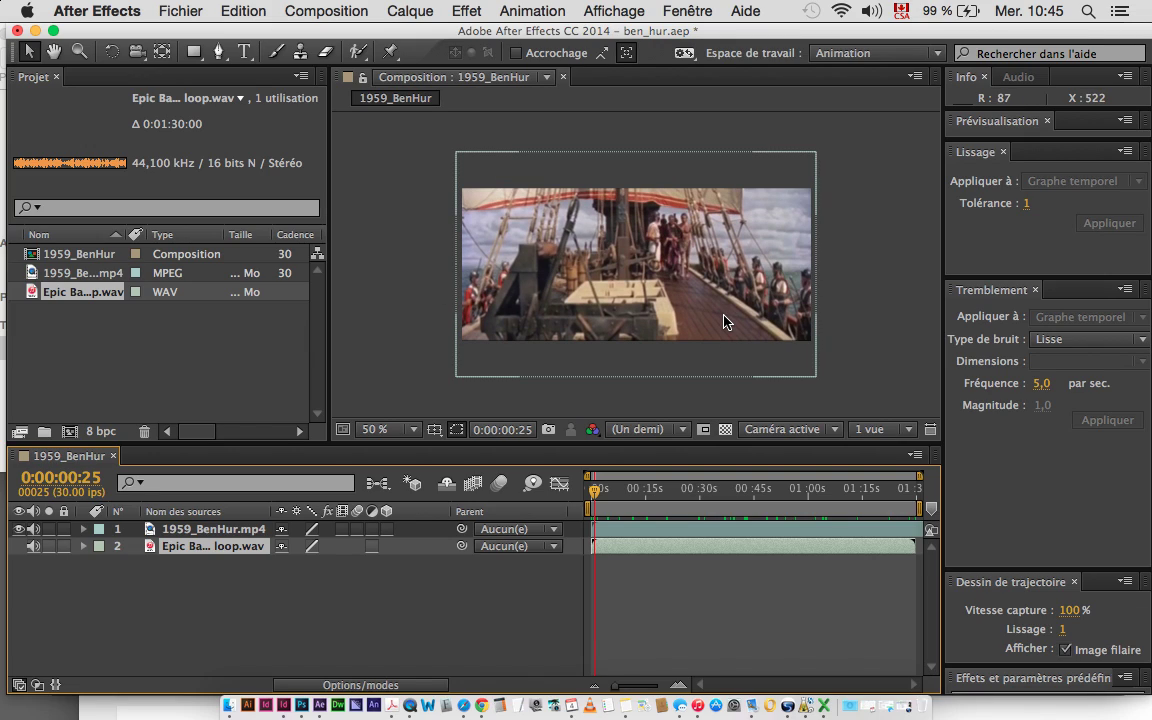
left_click(974, 130)
left_click_drag(975, 130, 994, 262)
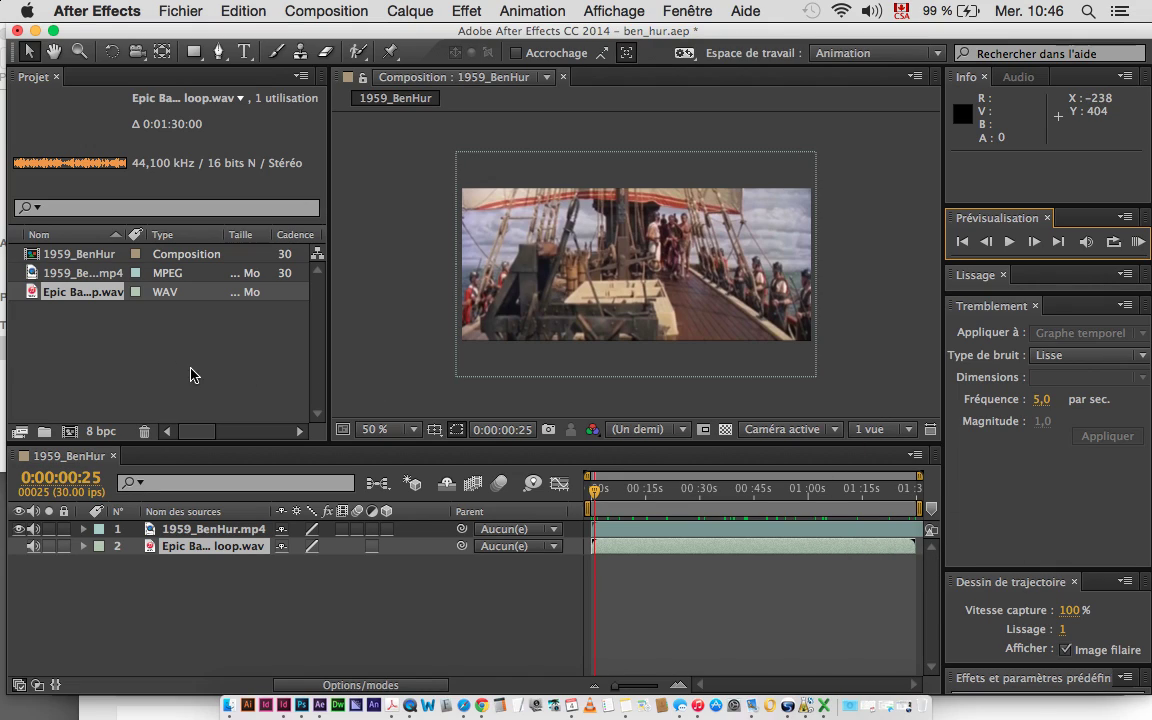
Step: Interpret the Epic Battle Sequence 1 loop.wav footage in the project so that it loops 2 times
right_click(38, 295)
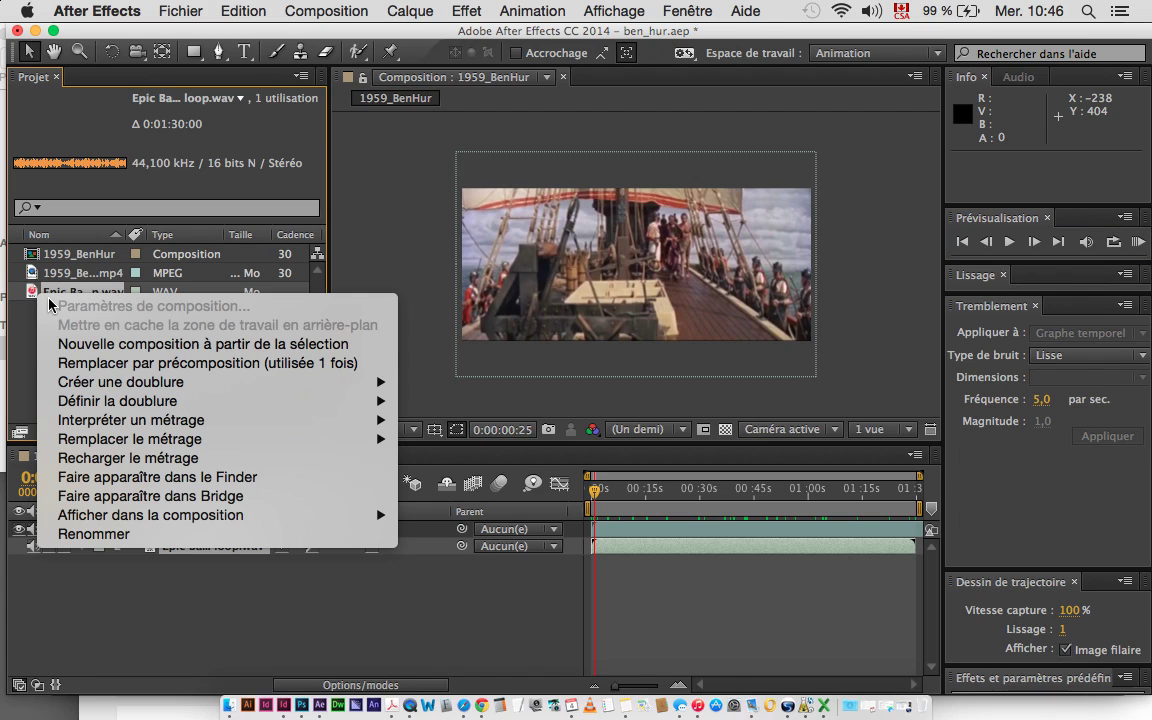
mouse_move(98, 424)
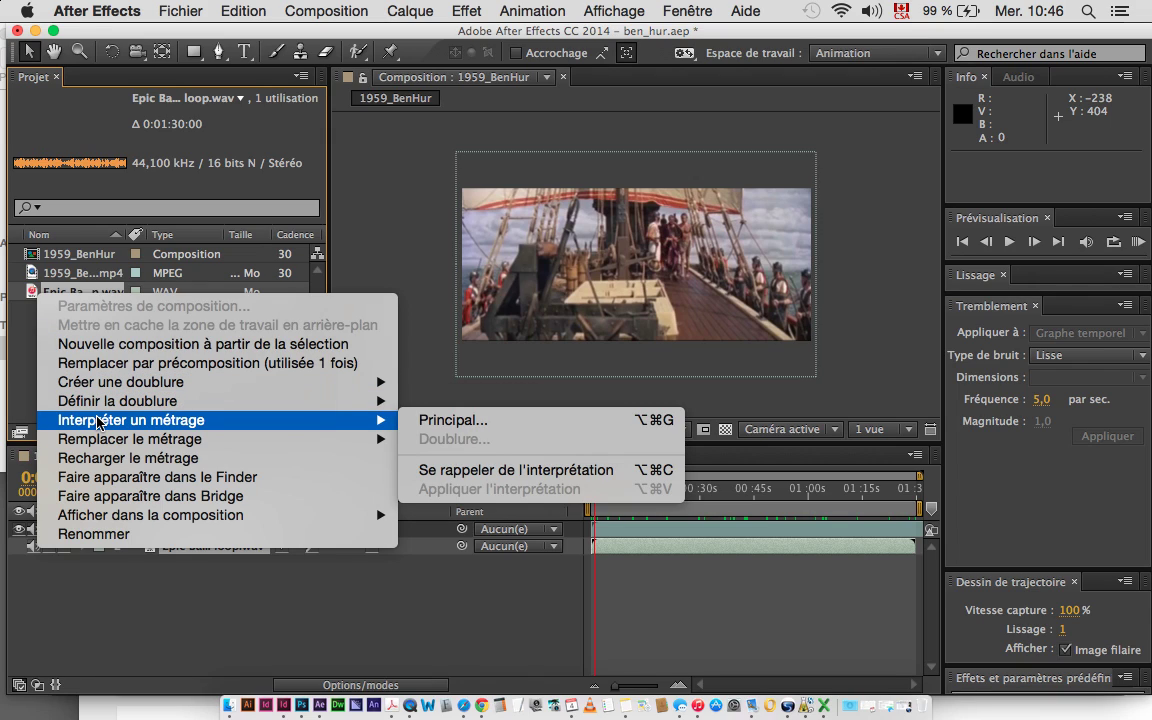
left_click(490, 425)
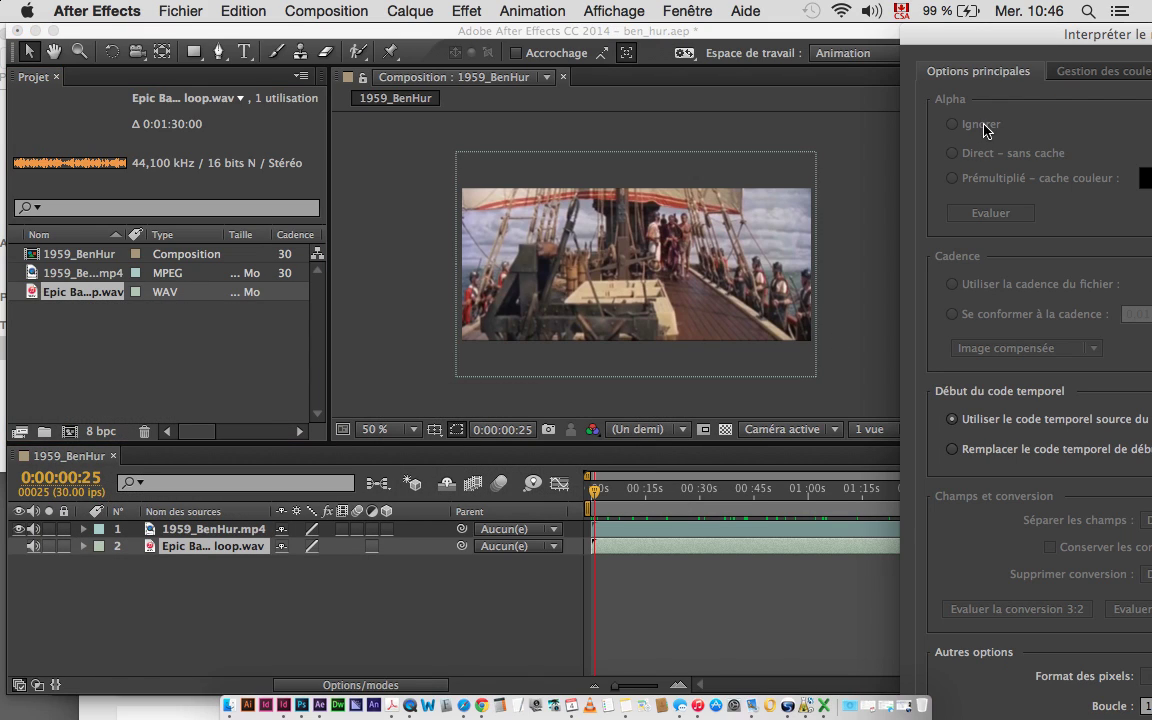
left_click_drag(916, 38, 535, 11)
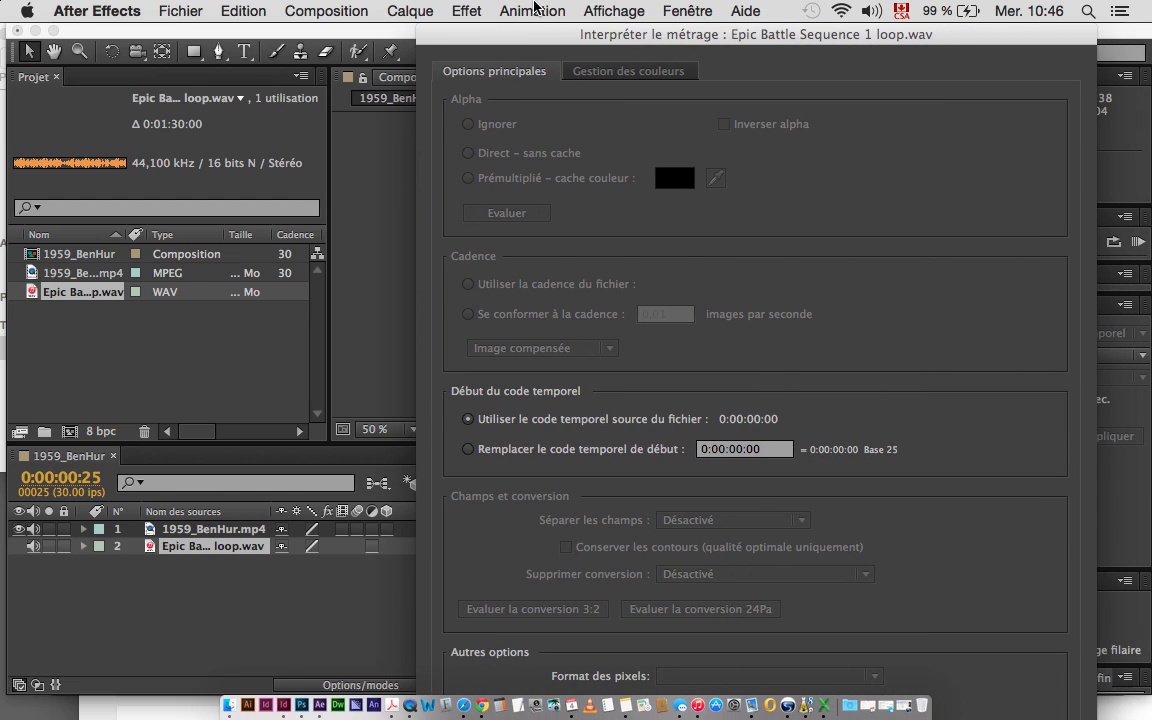
left_click_drag(735, 38, 1102, 38)
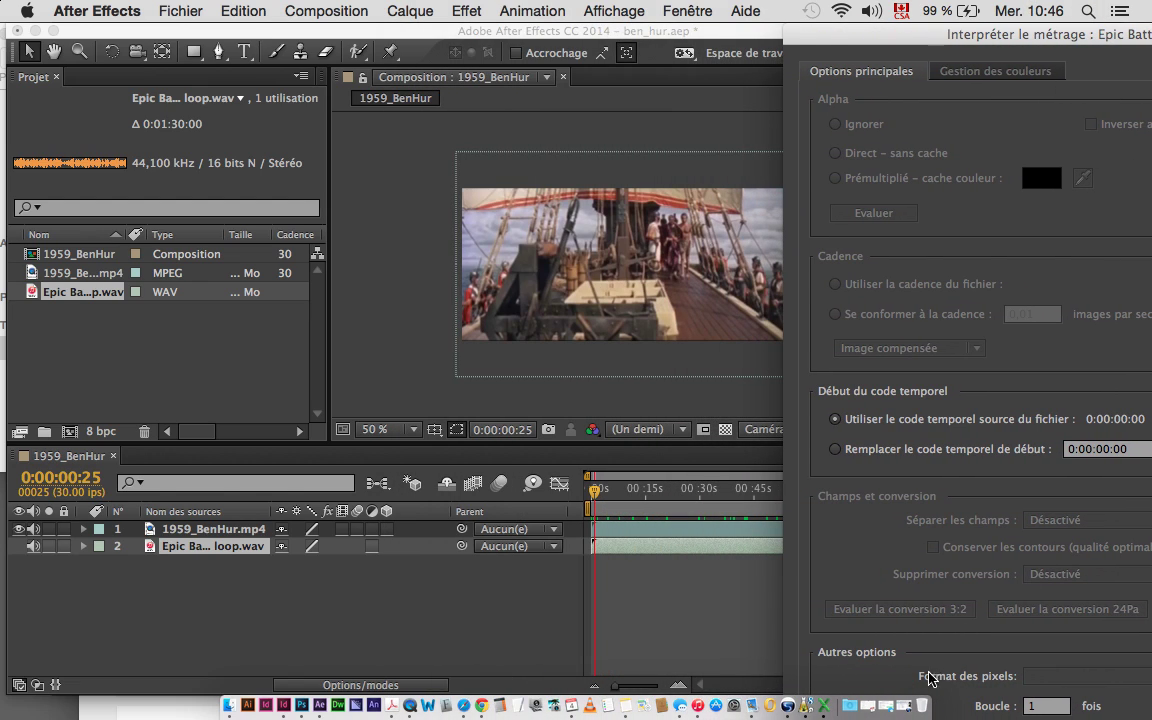
left_click(1047, 705)
type("2")
key("Return")
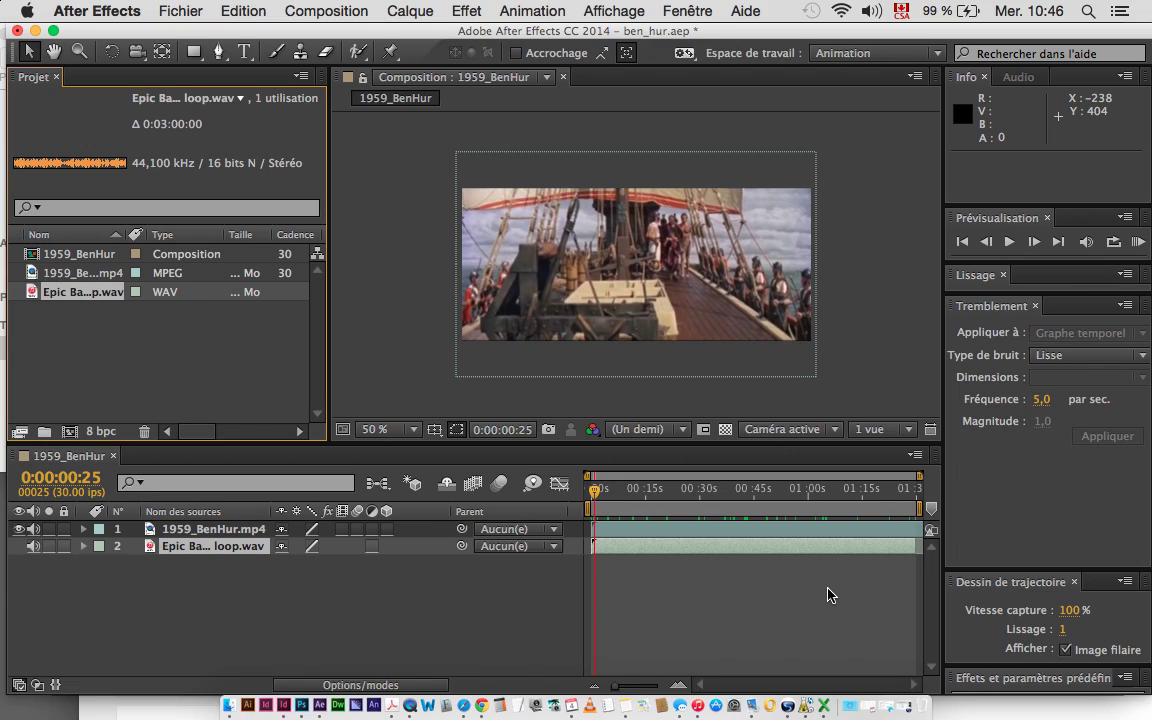
Step: Lower the composition's preview resolution to Un quart and split the 1959_BenHur.mp4 layer at 0:00:07:14
mouse_move(598, 494)
left_mouse_down()
mouse_move(882, 490)
mouse_move(912, 543)
mouse_move(757, 500)
mouse_move(592, 497)
mouse_move(657, 510)
mouse_move(705, 490)
mouse_move(590, 490)
mouse_move(750, 489)
mouse_move(588, 489)
mouse_move(619, 489)
left_mouse_up()
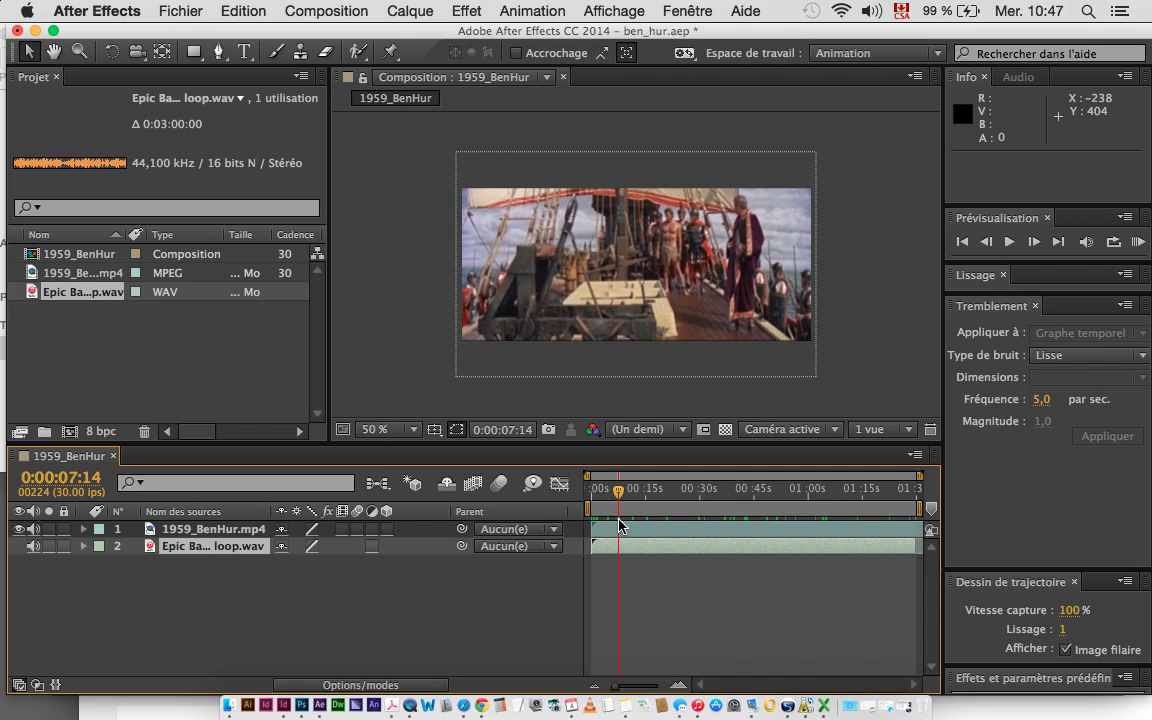
left_click(650, 430)
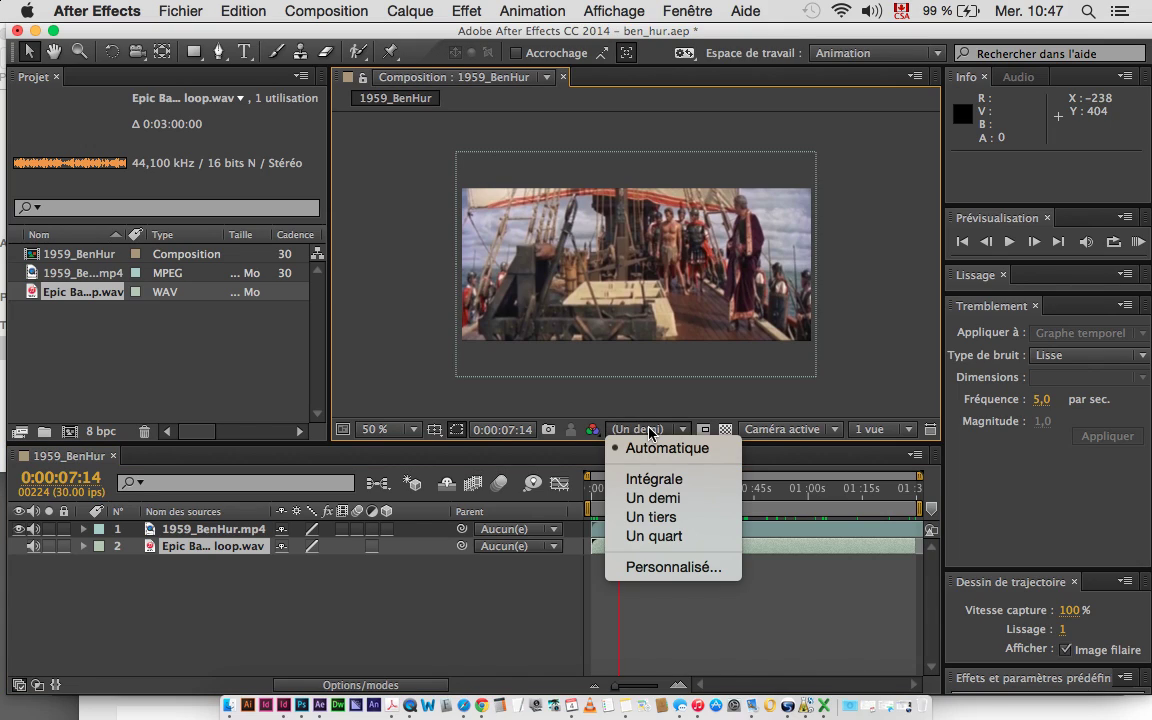
left_click(656, 537)
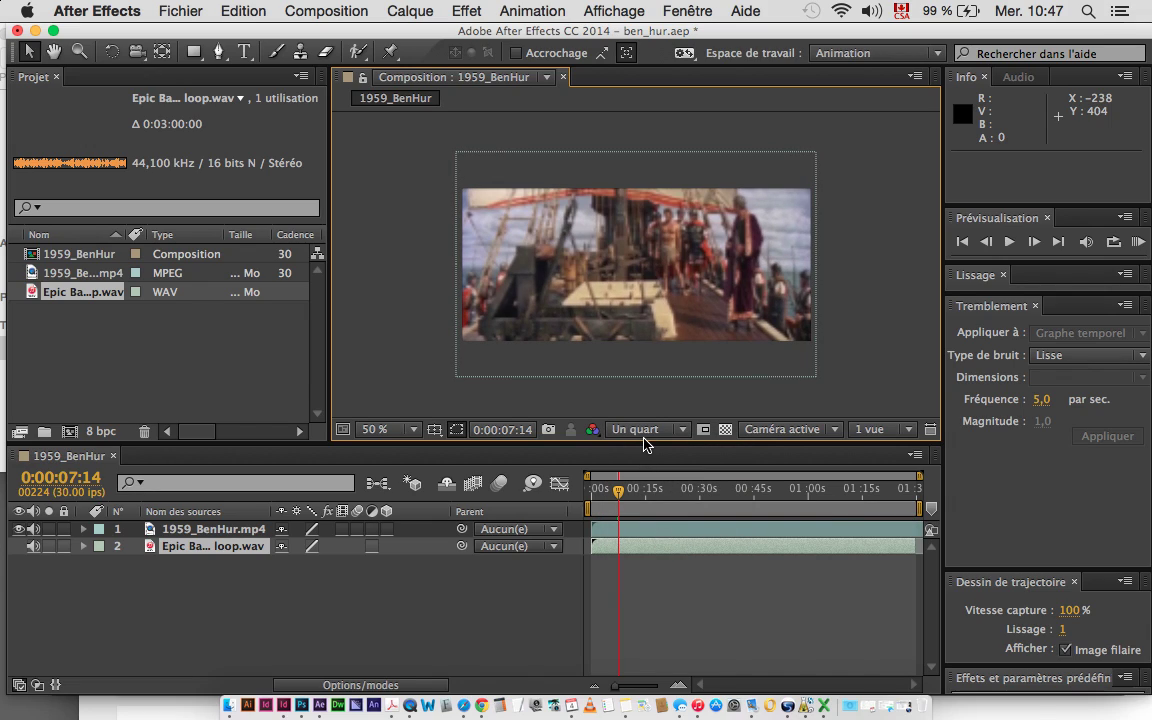
left_click(622, 529)
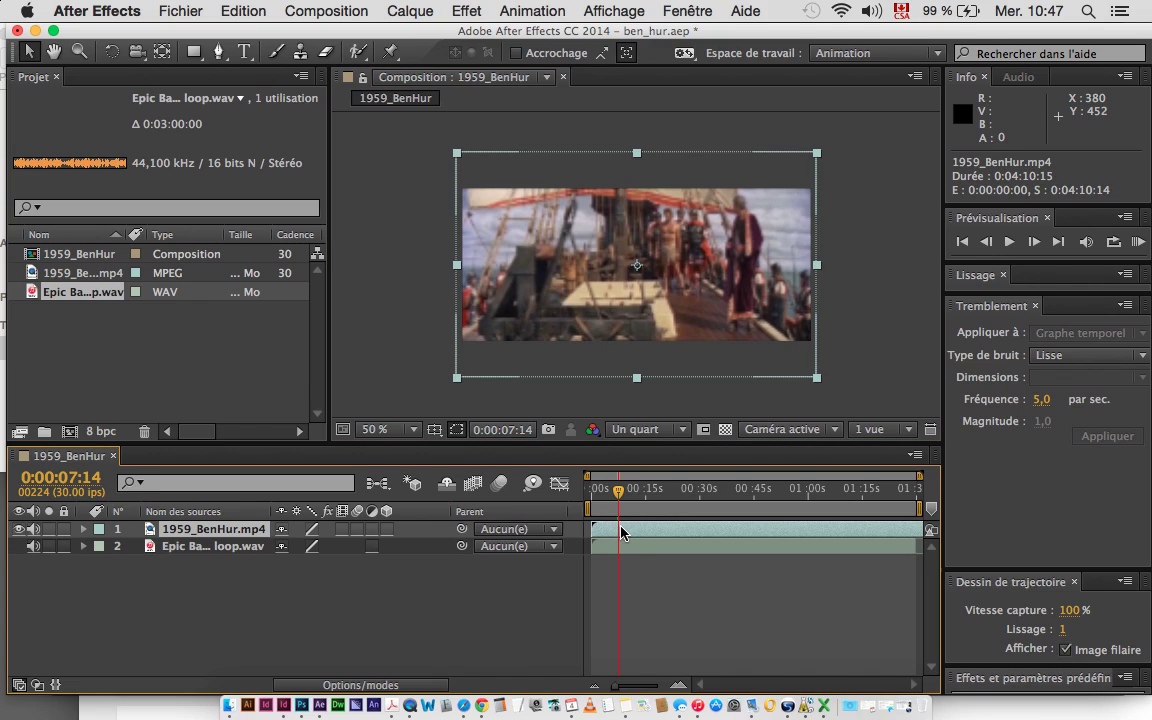
key("super+d")
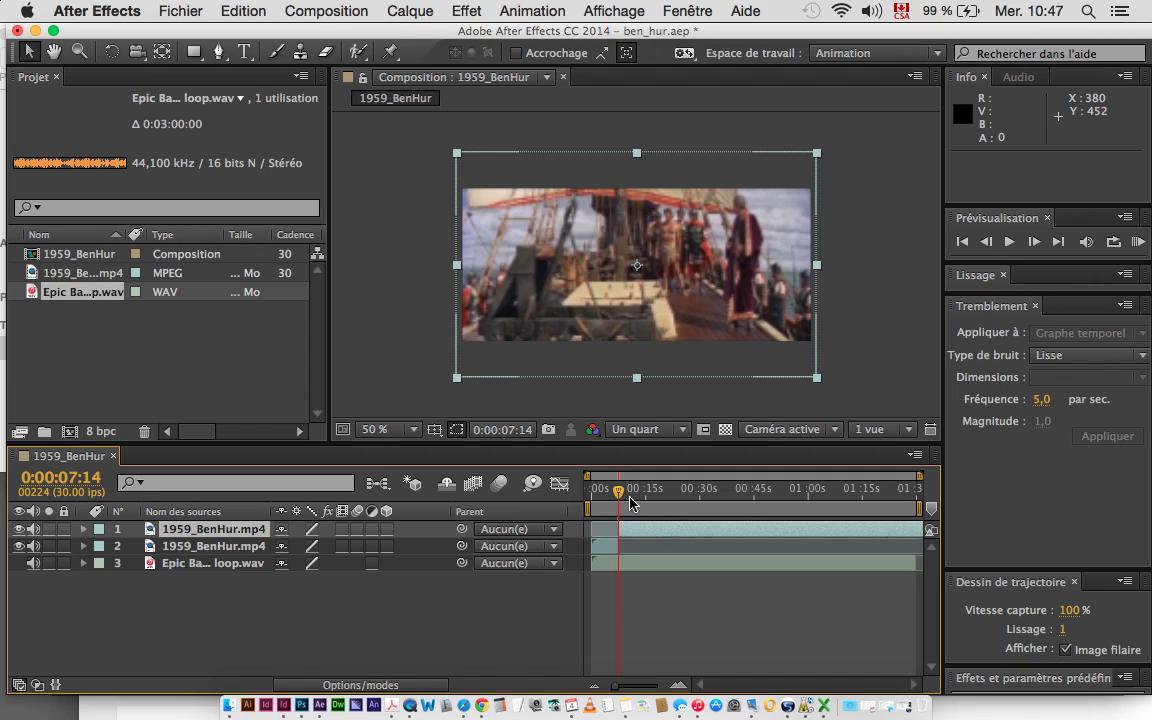
Step: Split the later 1959_BenHur.mp4 segment at 0:00:26:09 and delete the part between 0:00:07:14 and that cut
left_click_drag(619, 490, 687, 496)
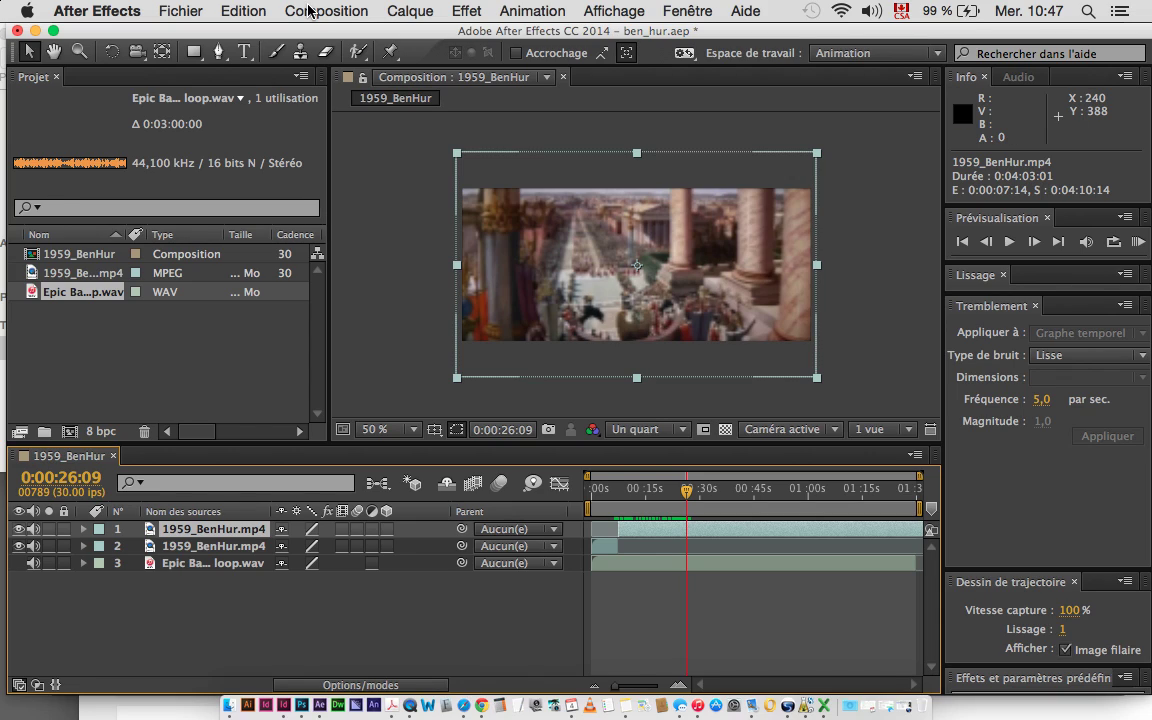
left_click(250, 8)
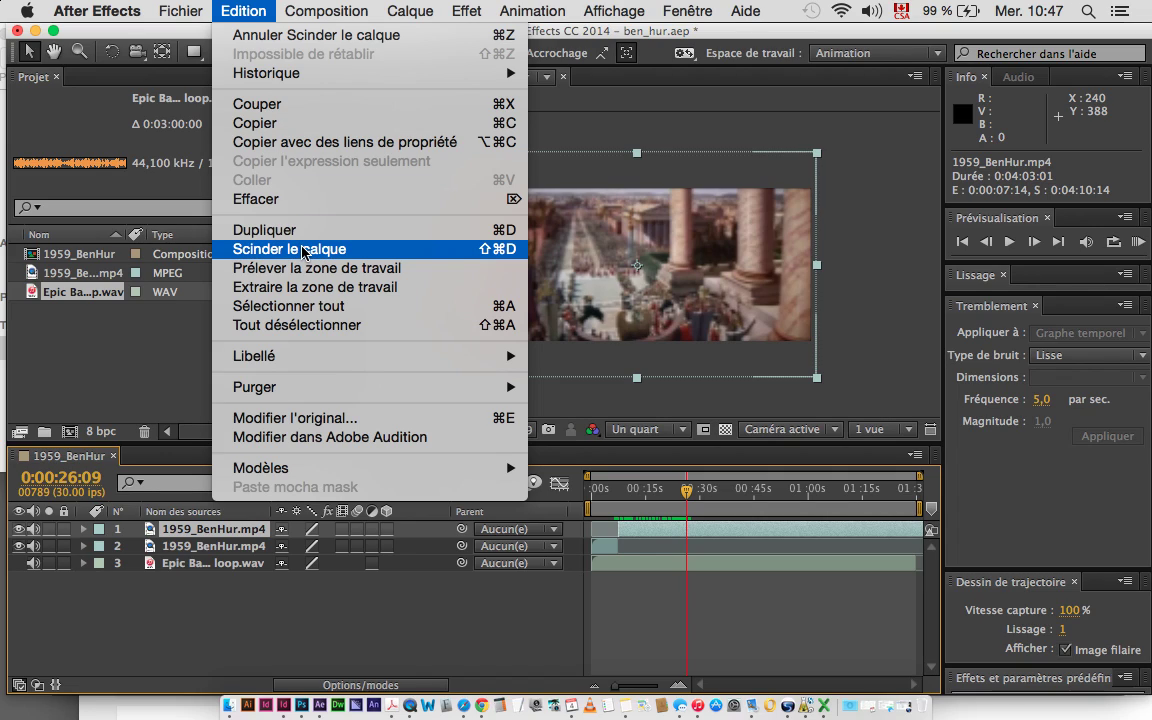
left_click(407, 251)
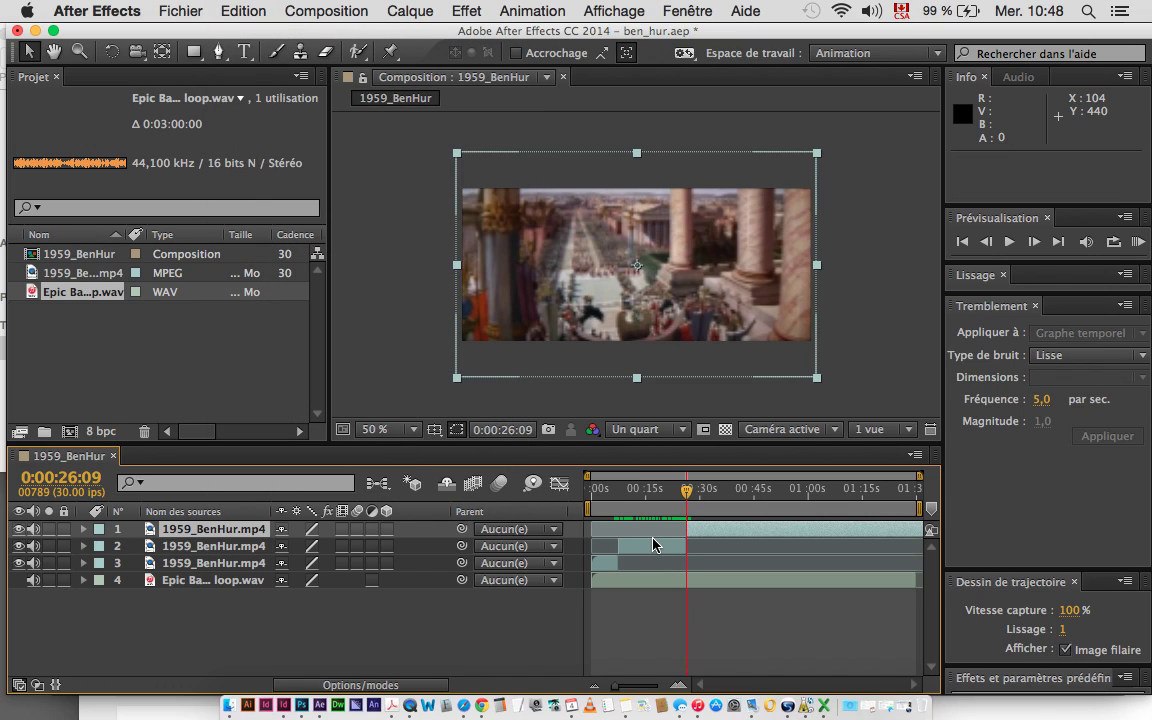
left_click(652, 545)
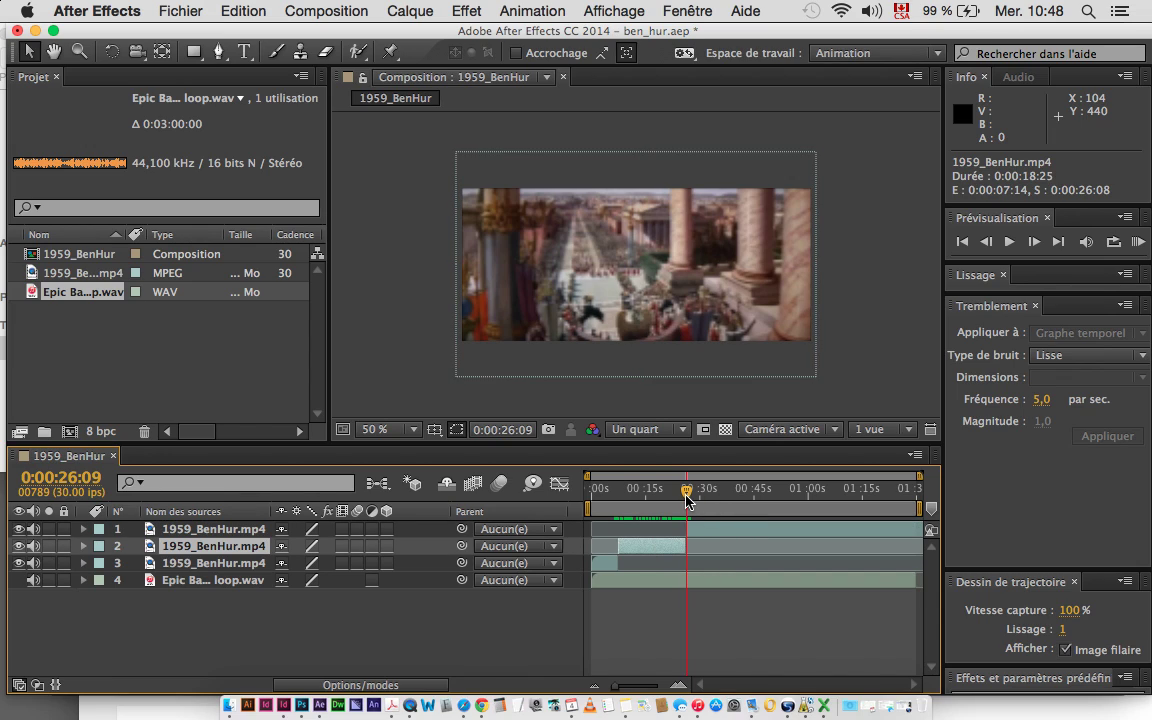
left_click_drag(687, 492, 645, 490)
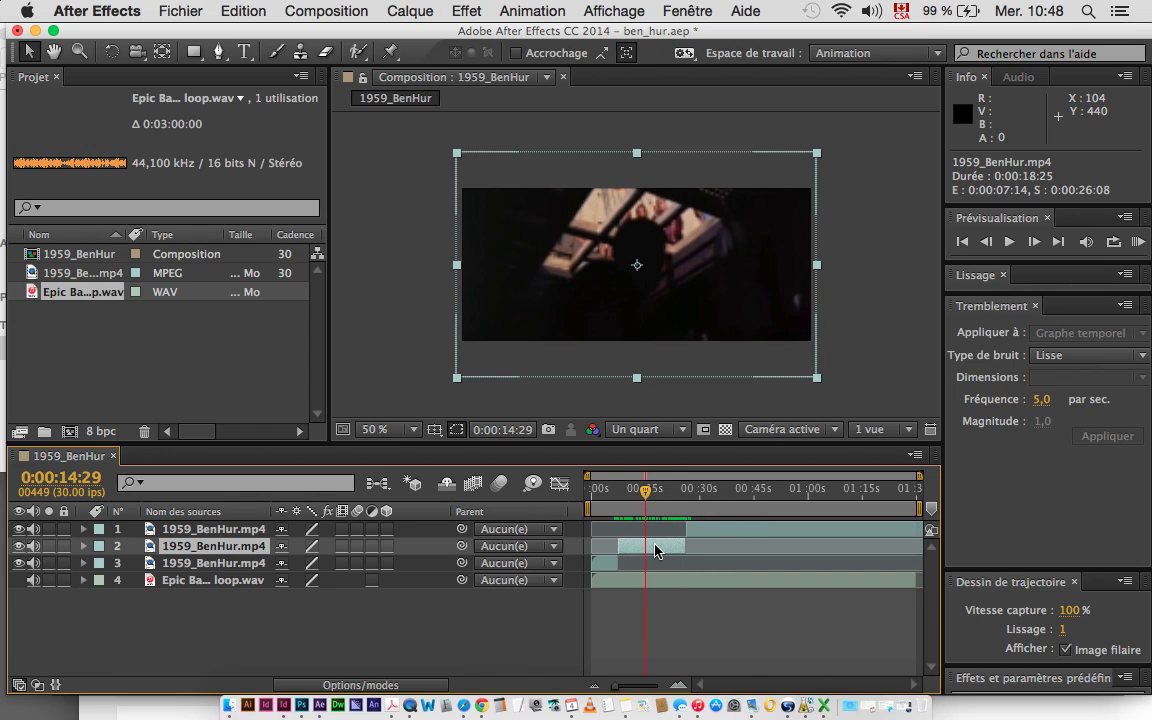
key("Delete")
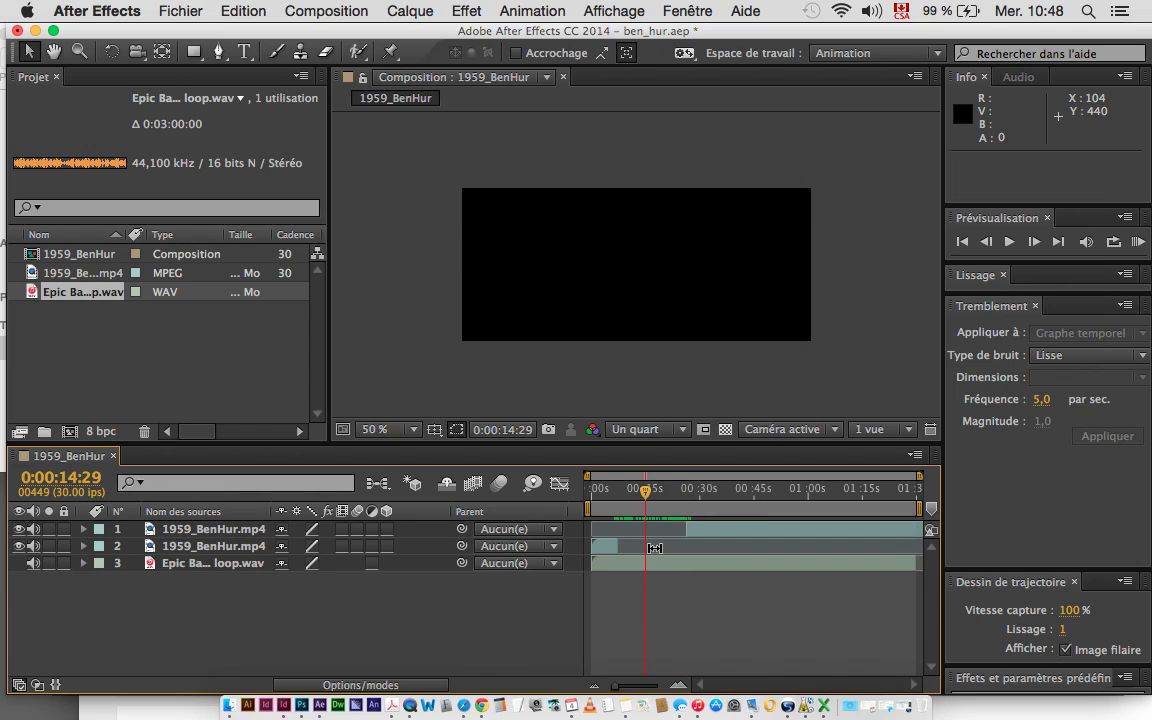
Step: Rename the layer of the opening ship-deck segment as pont
left_click(216, 549)
key("Return")
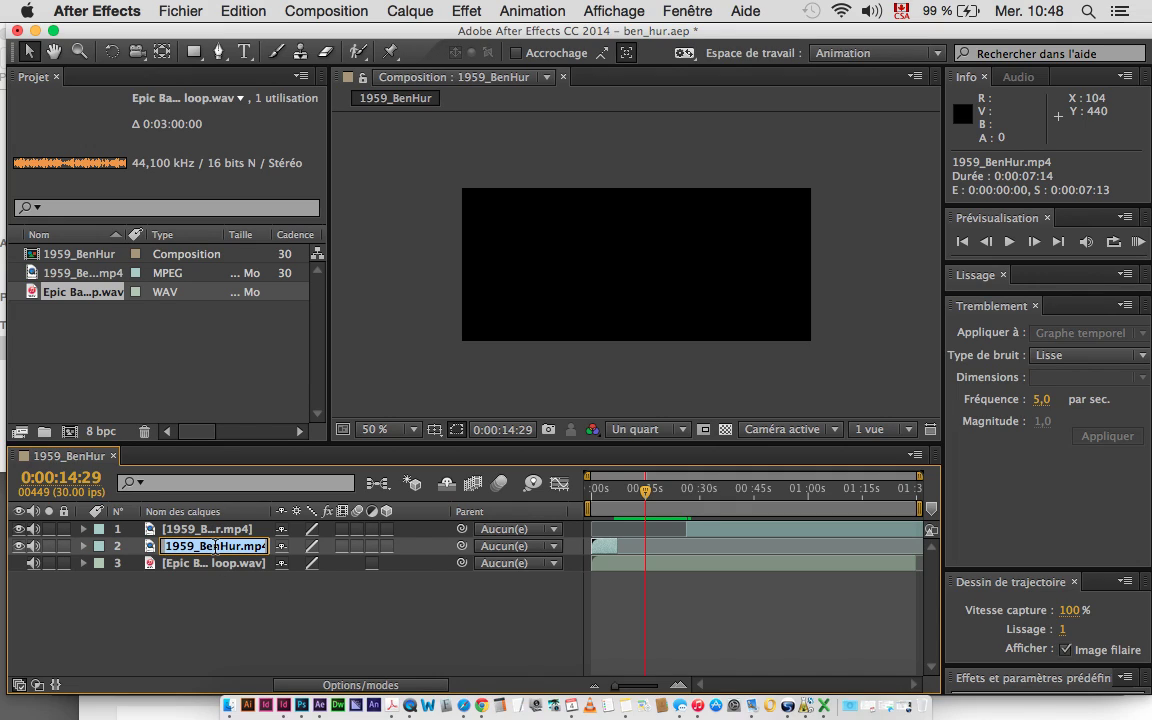
type("pont")
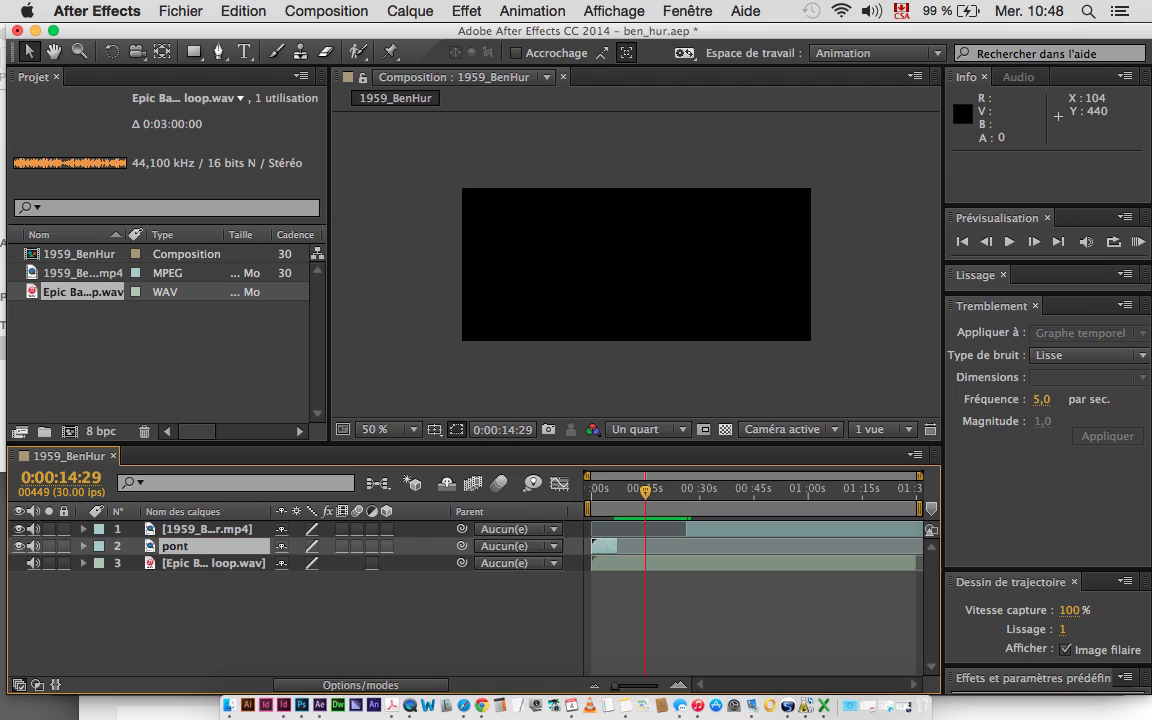
key("Return")
Step: Move the remaining 1959_BenHur.mp4 segment earlier so it starts at 0:00:07:06, right at the end of the pont clip
left_click_drag(645, 489, 621, 533)
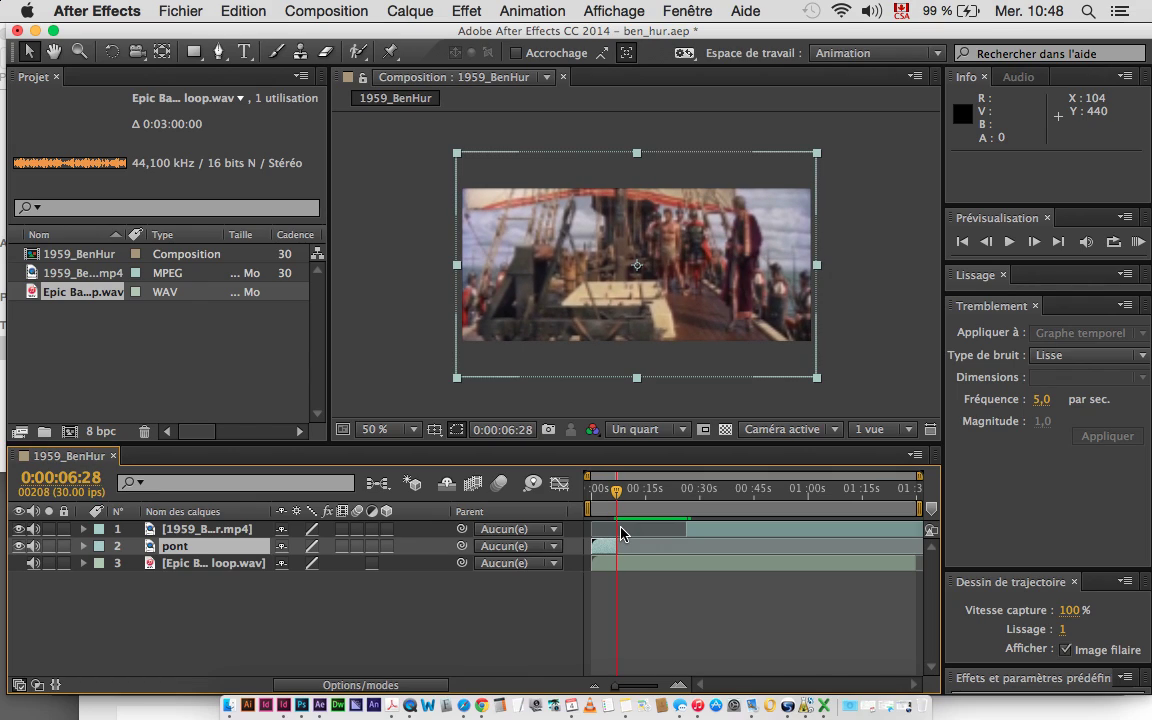
left_click_drag(621, 533, 621, 528)
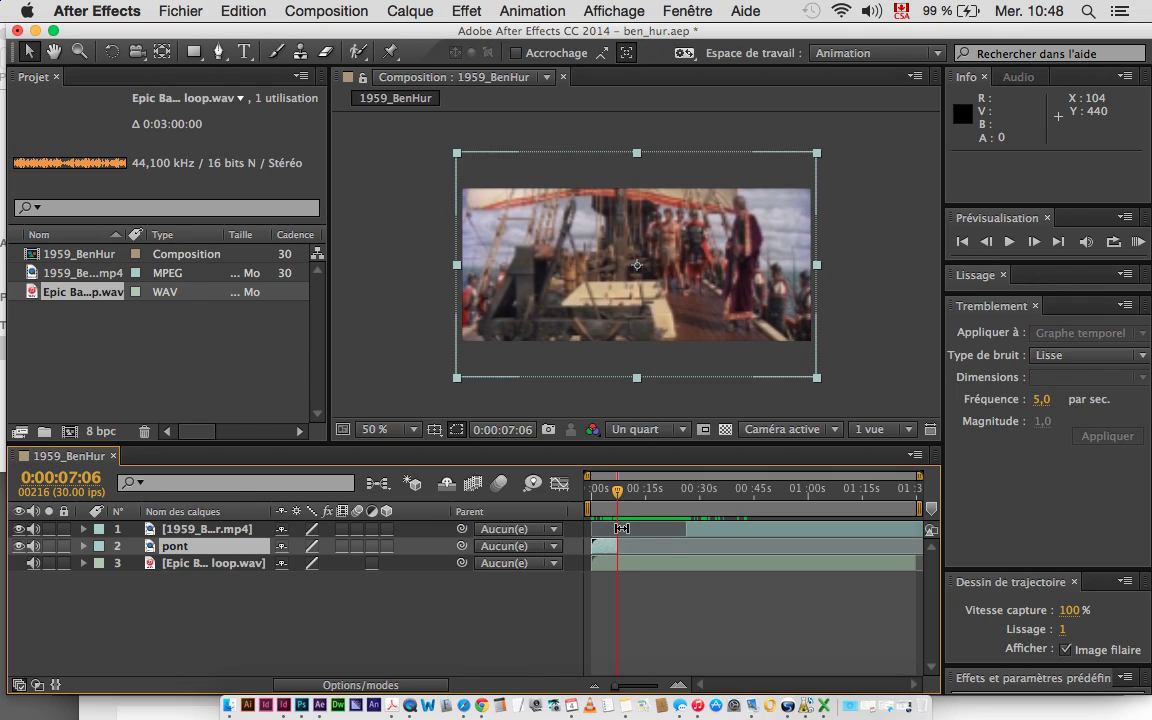
left_click(717, 537)
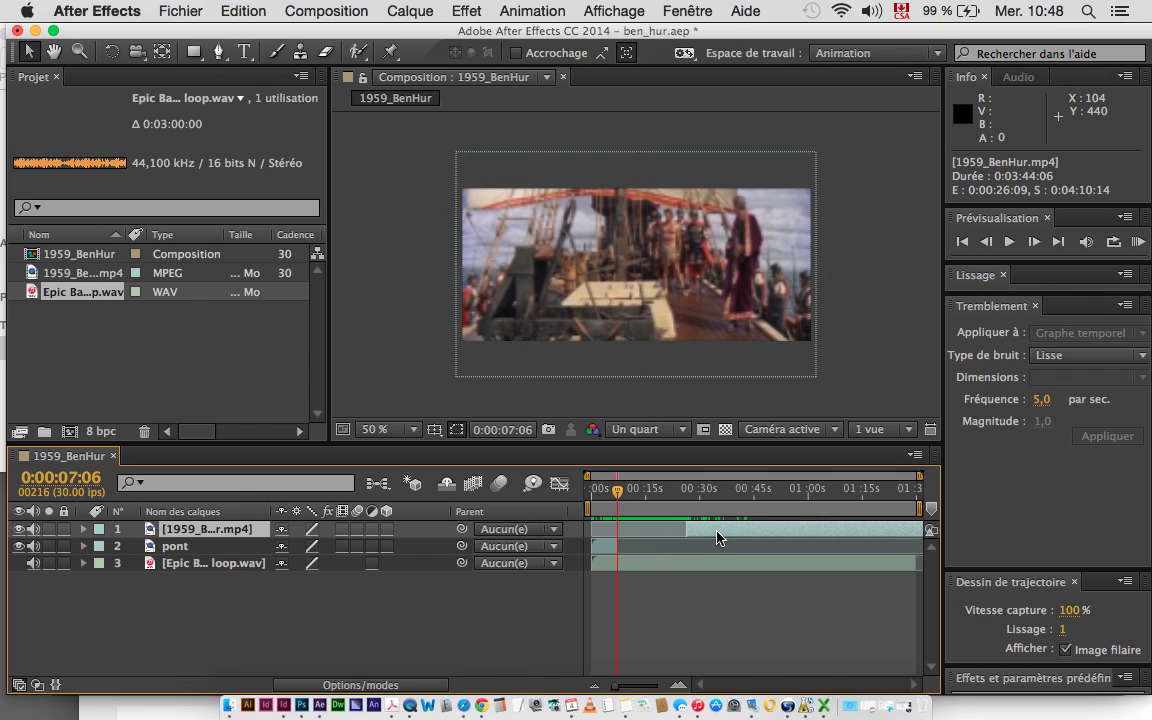
mouse_move(717, 537)
left_mouse_down()
mouse_move(644, 537)
mouse_move(598, 495)
mouse_move(640, 497)
left_mouse_up()
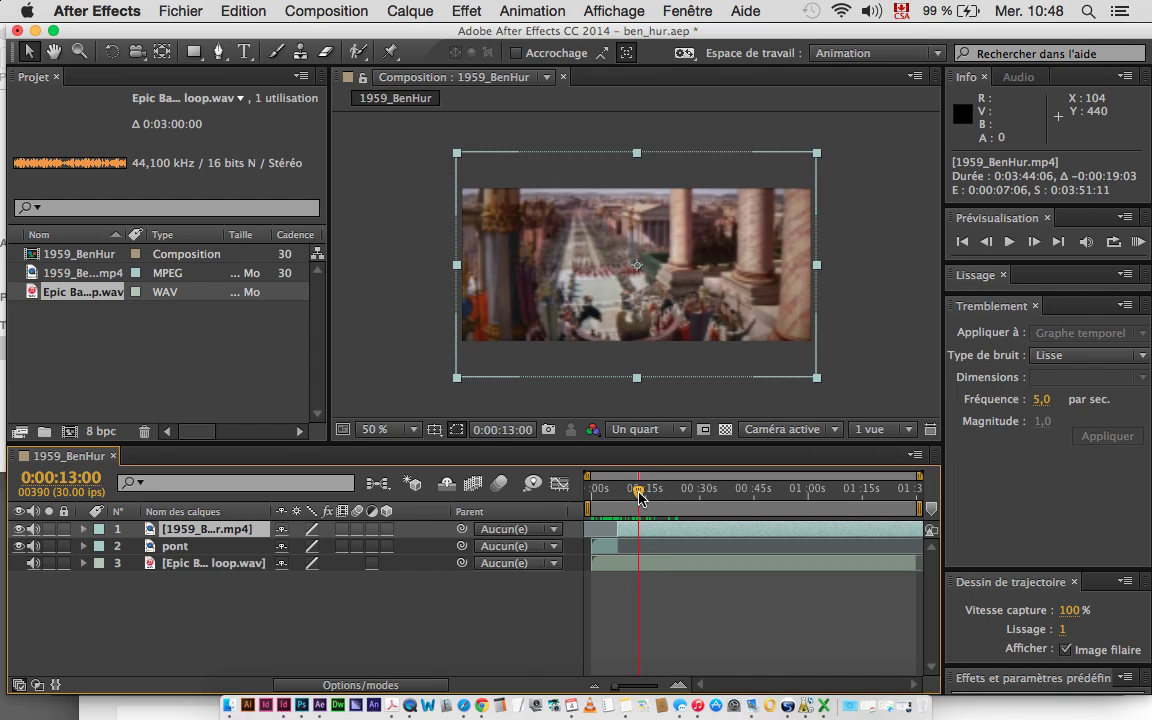
Step: Split the long 1959_BenHur.mp4 segment at 0:00:13:00 and 0:00:24:11, and delete the piece between the two cuts
left_click(658, 536)
key("super+shift+d")
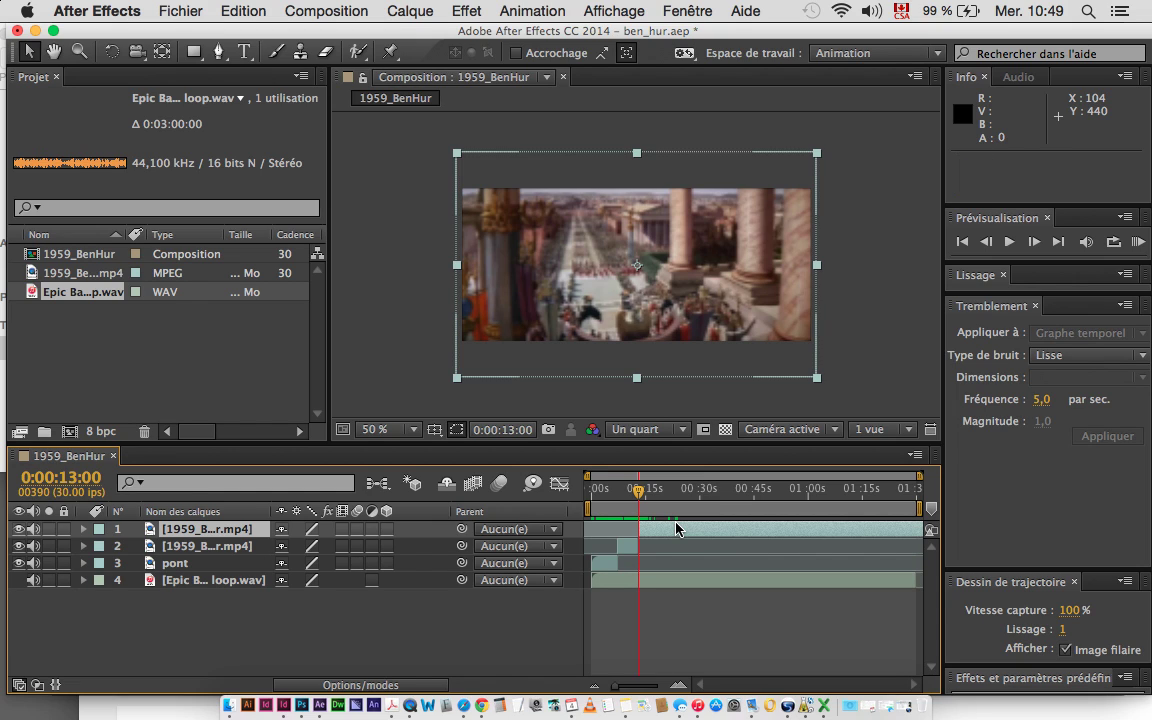
left_click_drag(641, 497, 681, 504)
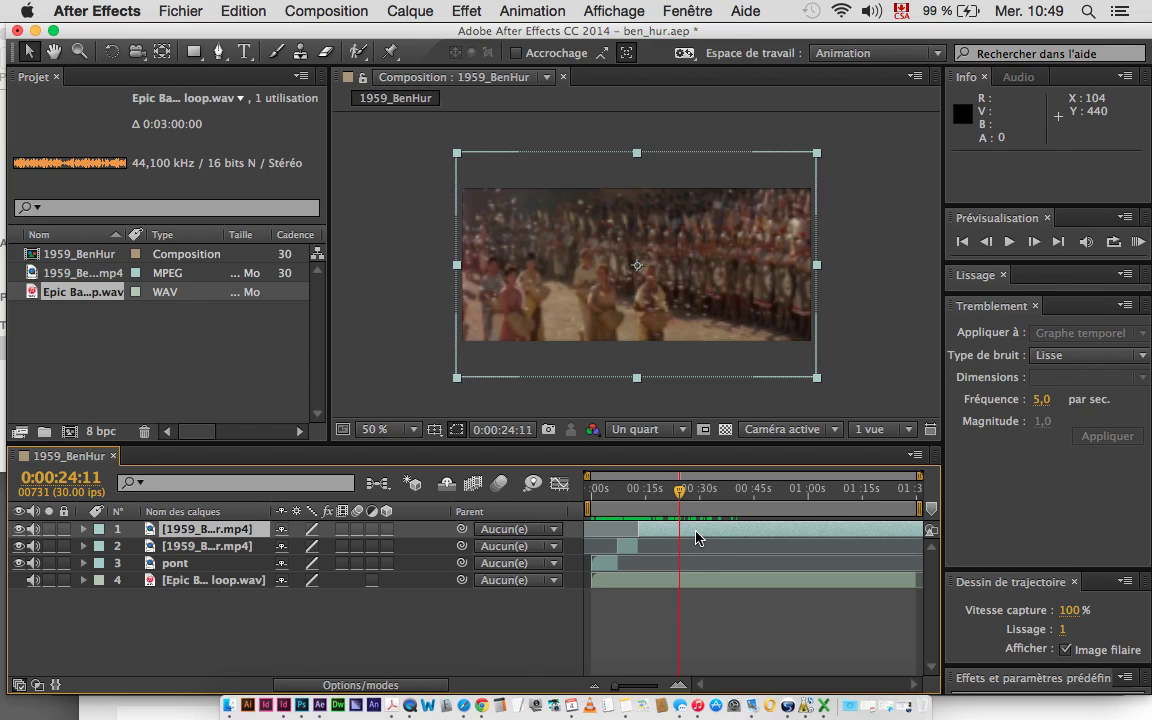
left_click(697, 538)
key("super+shift+d")
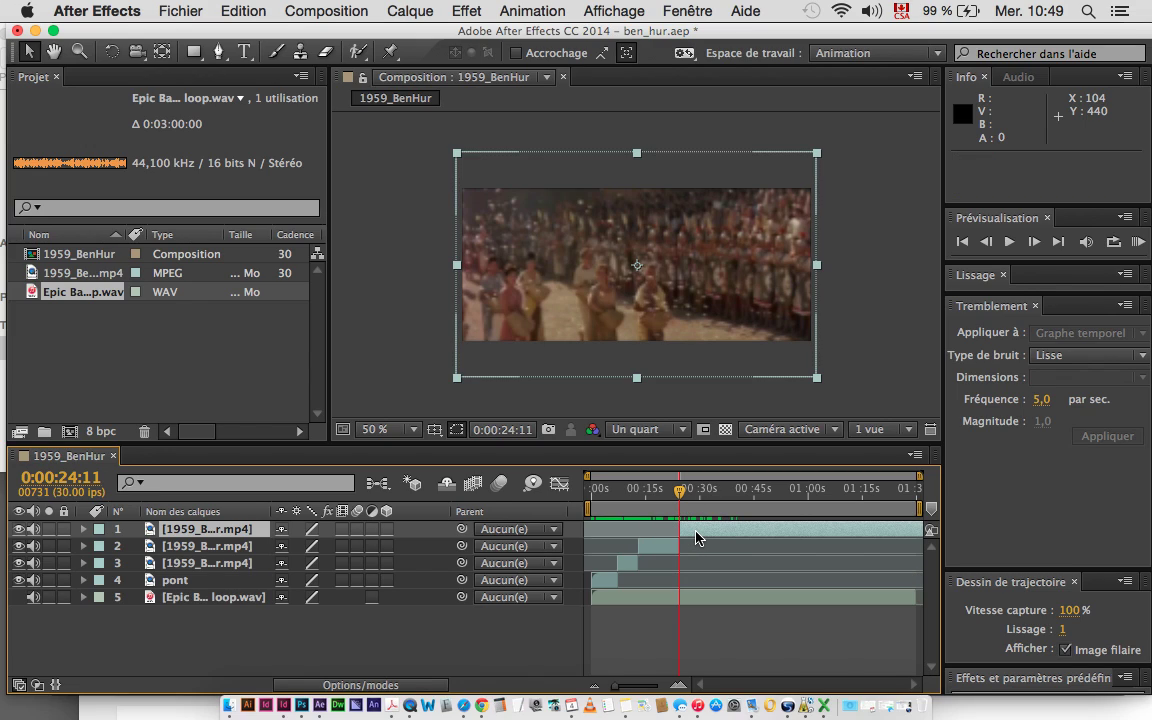
left_click(240, 548)
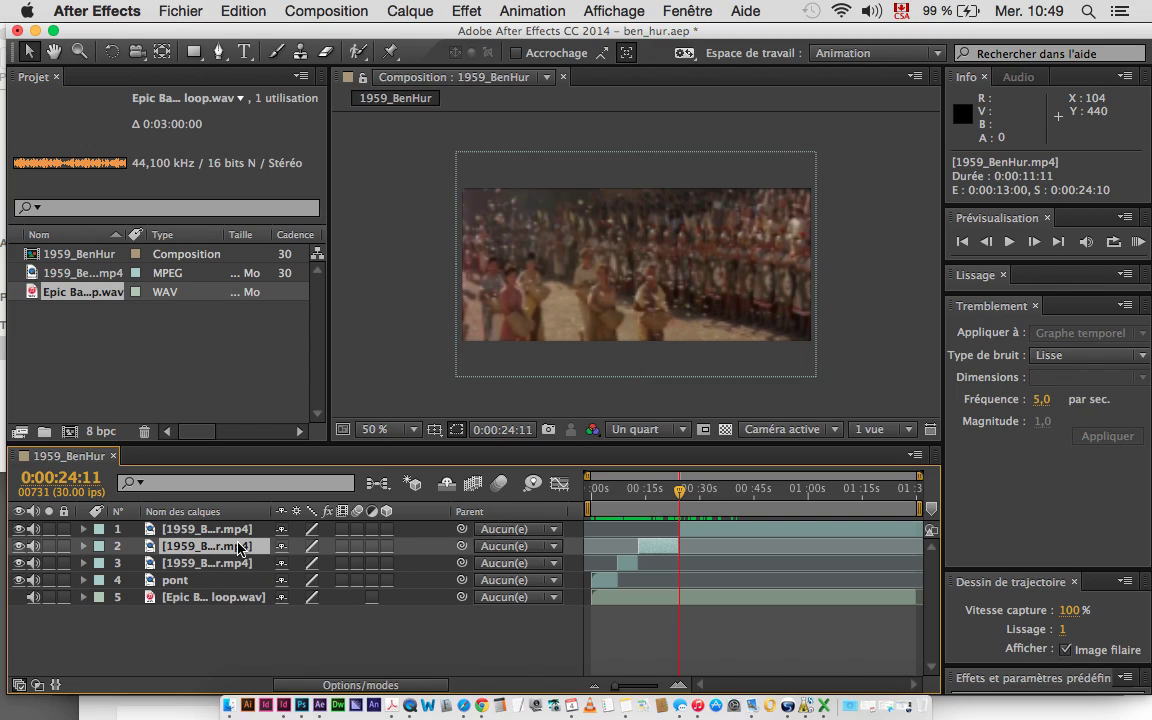
key("Delete")
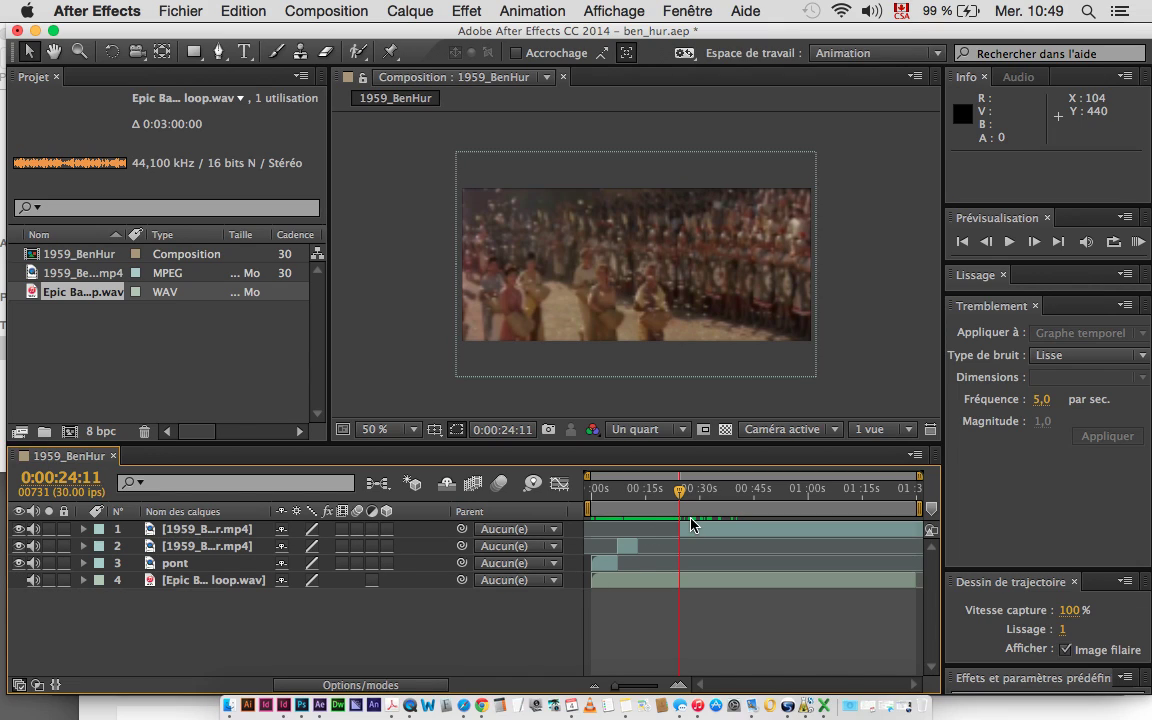
Step: Move the last 1959_BenHur.mp4 segment to start at 0:00:13:00 and split it at 0:00:31:00
left_click(627, 549)
left_click_drag(687, 492, 639, 509)
left_click_drag(713, 531, 708, 502)
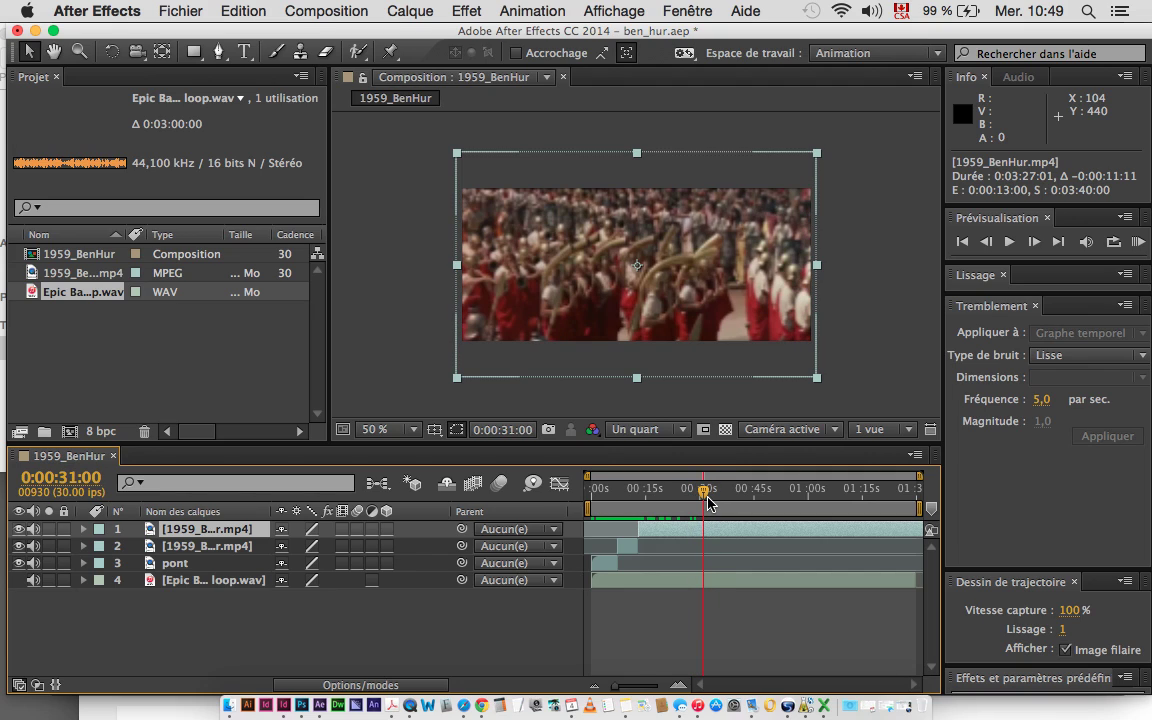
left_click(708, 531)
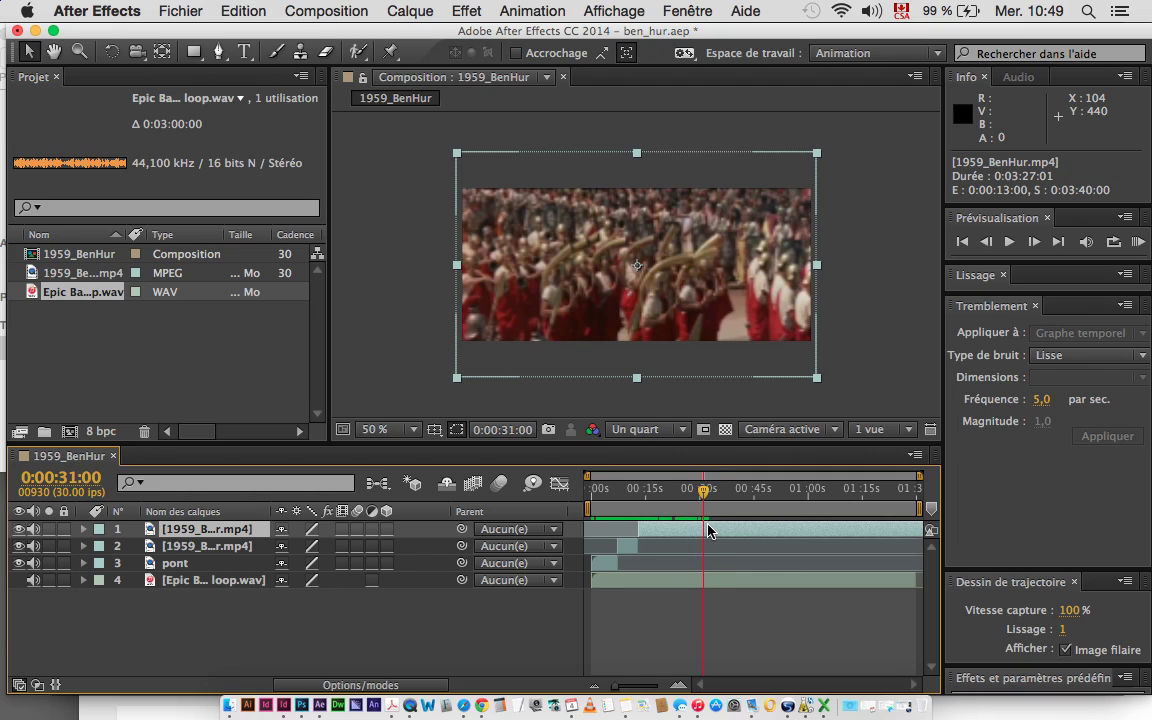
key("super+shift+d")
Step: Reverse the order of the first three clips, with the longest starting at 0:00:00:00 and pont last from 0:00:23:16, and scrub through them
left_click(677, 557)
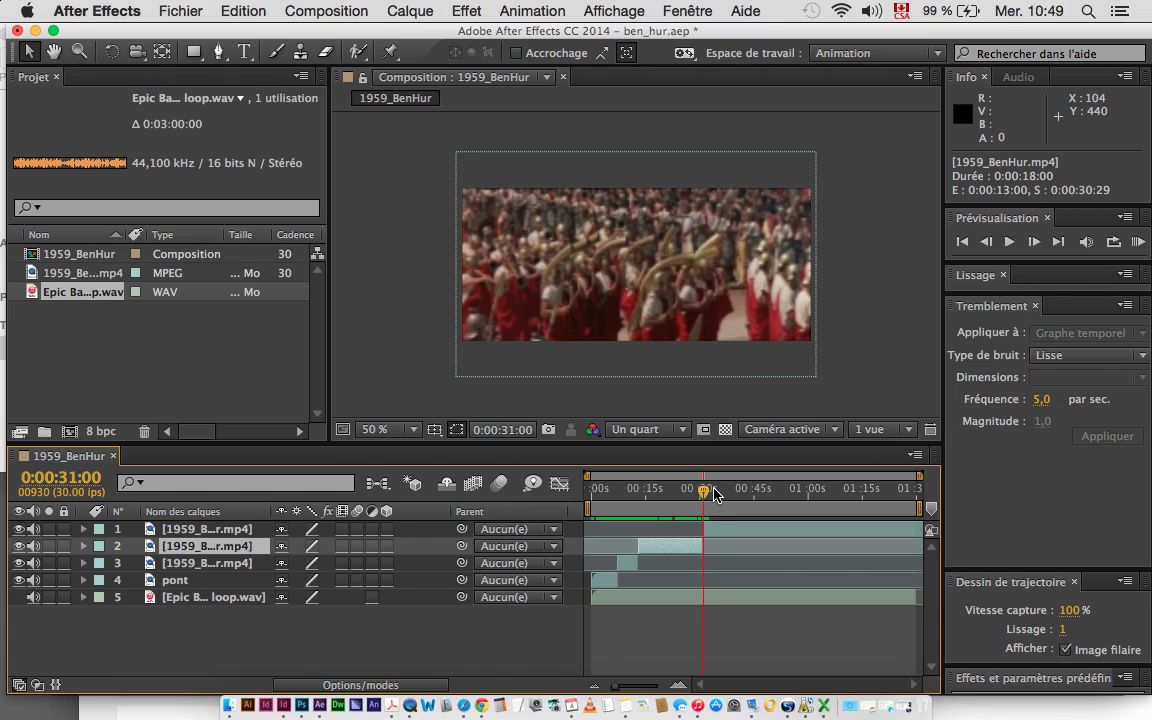
left_click_drag(708, 497, 570, 512)
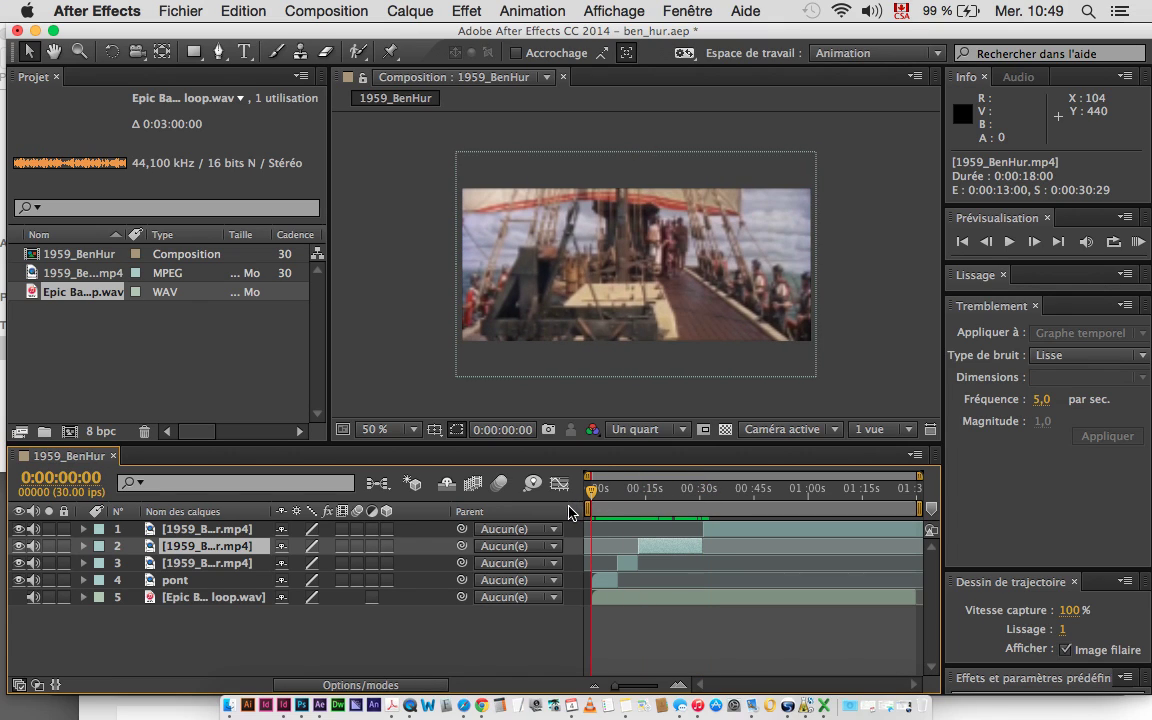
left_click_drag(668, 550, 692, 586)
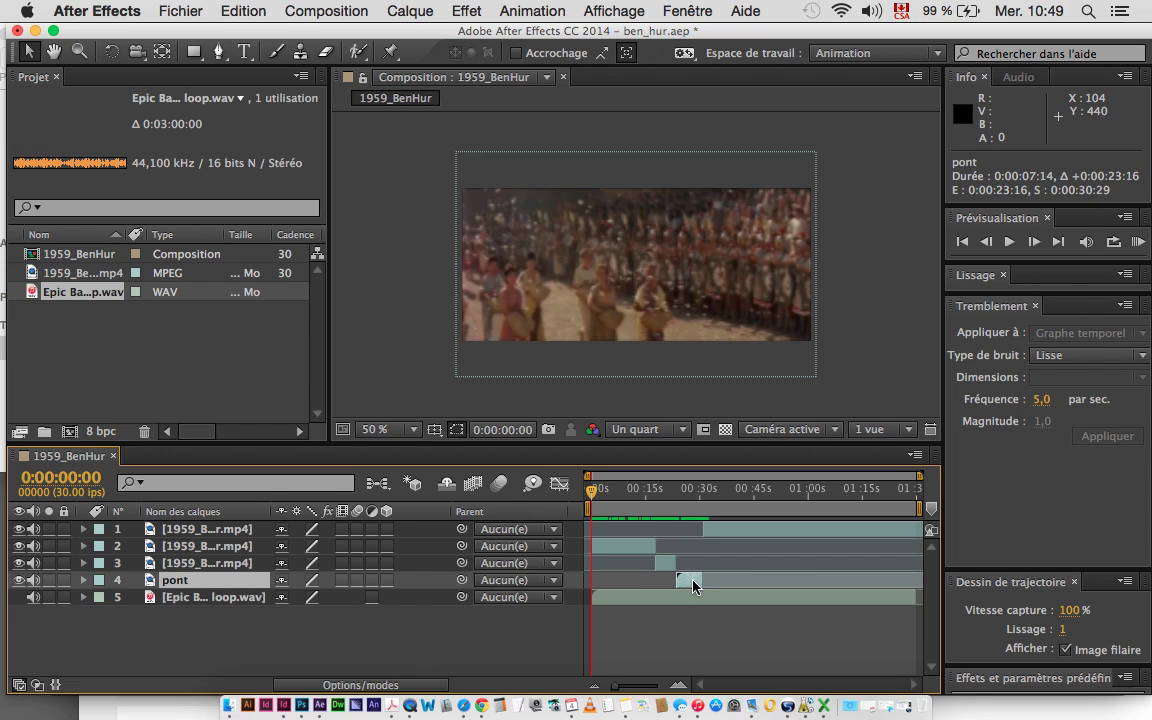
left_click(605, 490)
left_click_drag(607, 492, 692, 503)
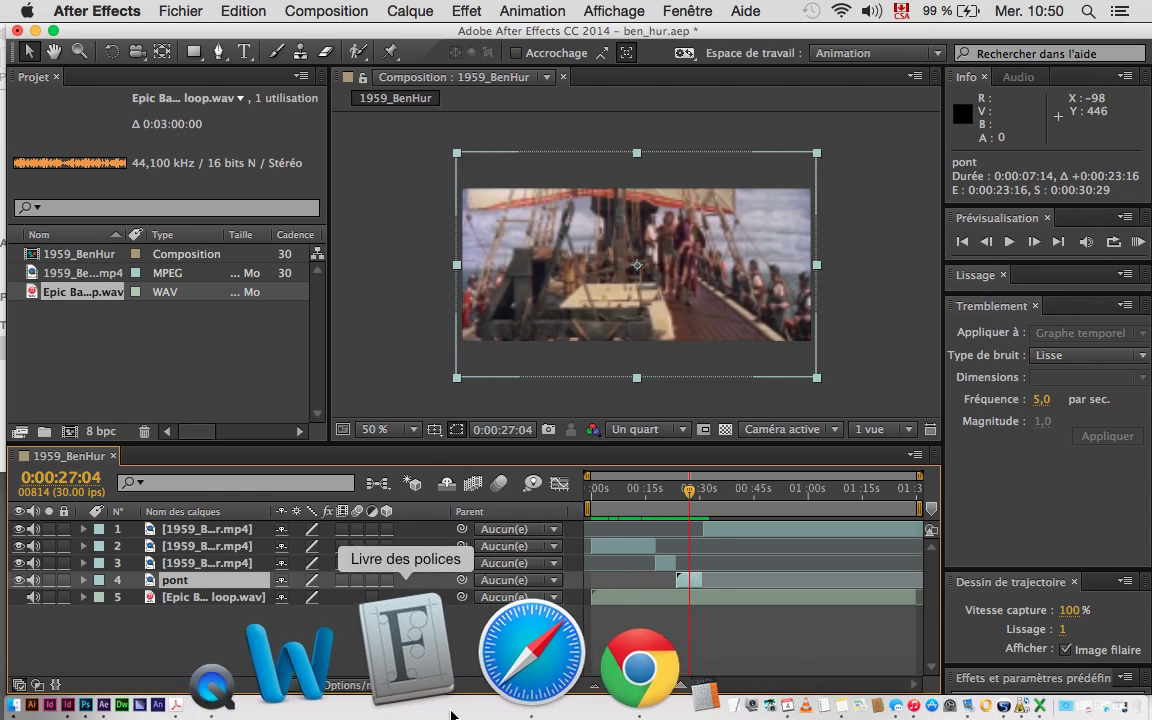
left_click(413, 706)
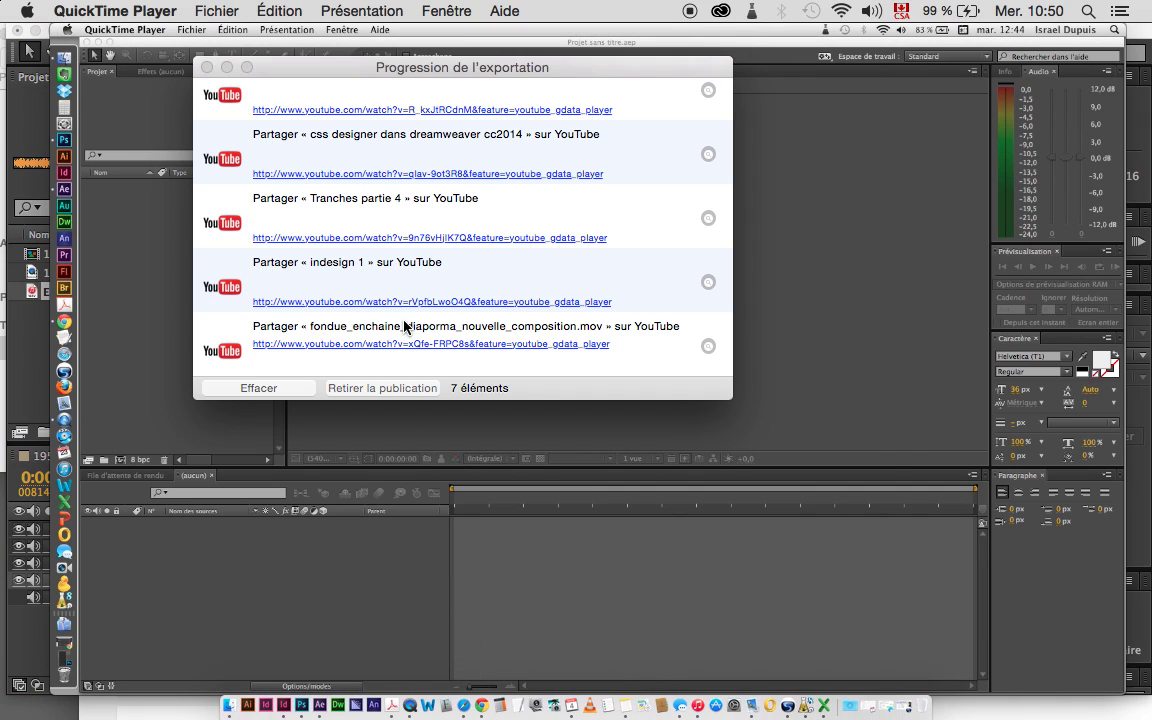